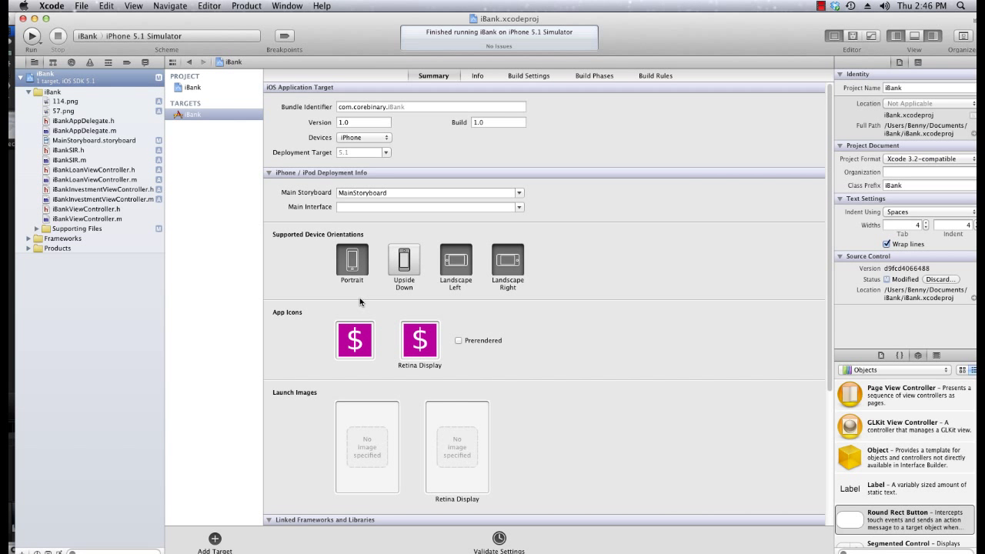
- Switch to Xcode and show the iBank target Summary, with empty Launch Images wells
left_click(595, 551)
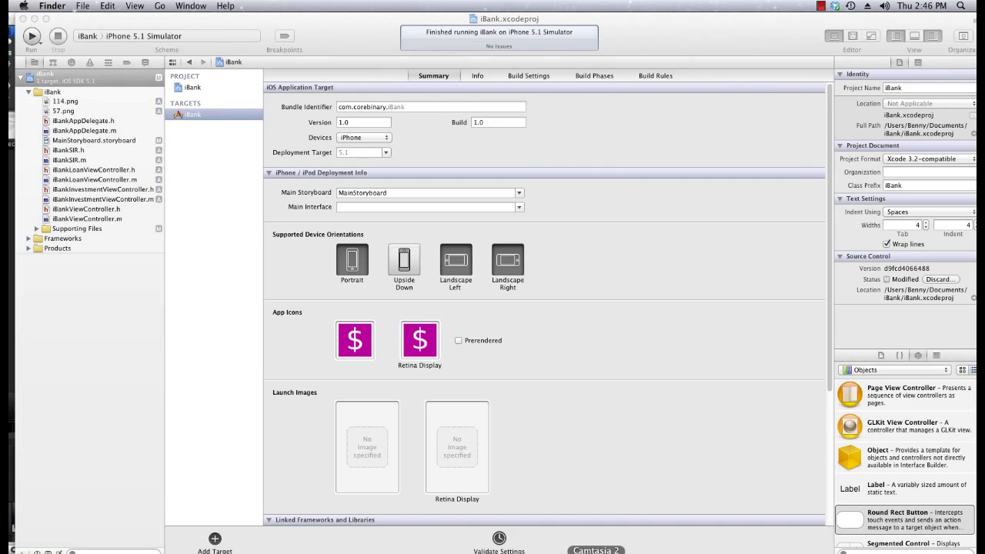
left_click(554, 86)
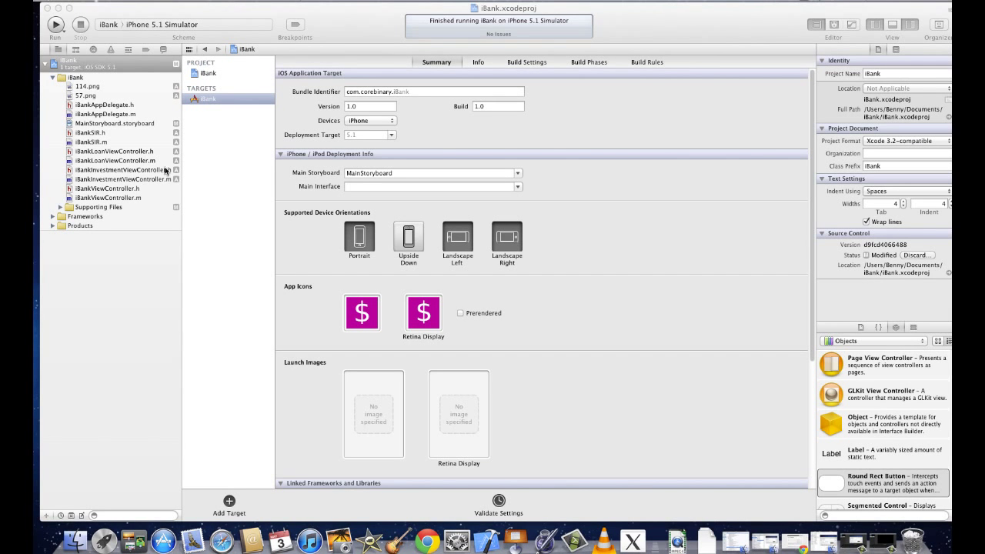
- Launch GIMP from Launchpad, then bring the Xcode window back to the front
left_click(105, 539)
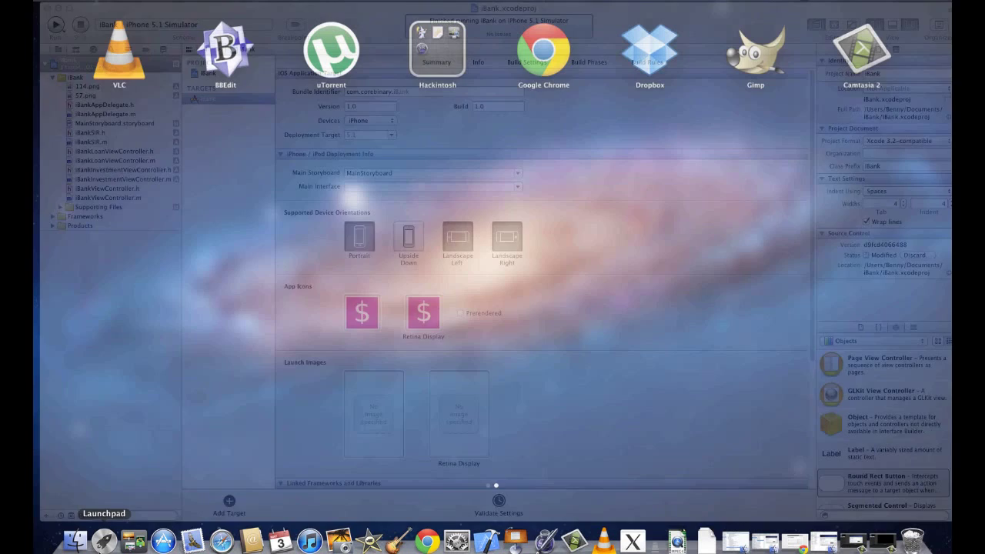
left_click(762, 48)
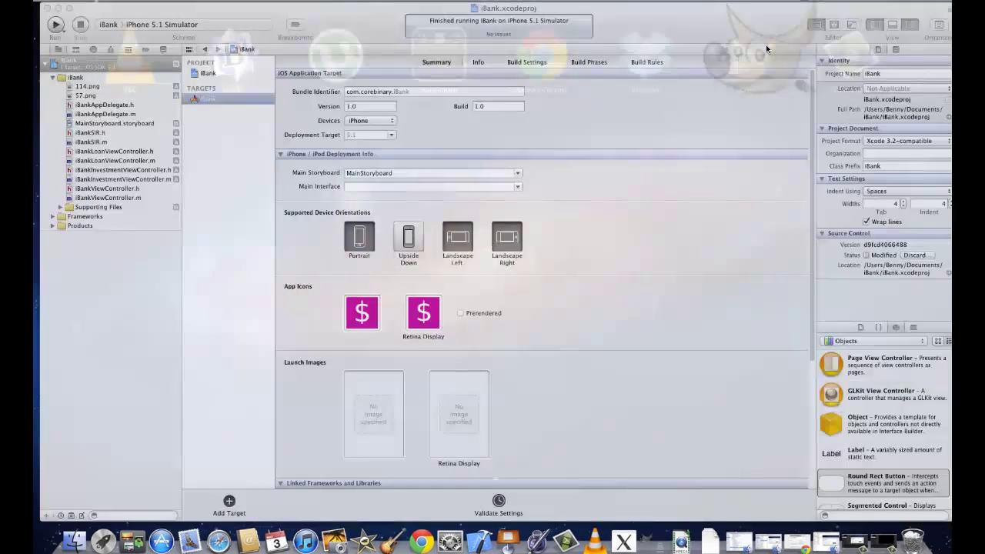
left_click(472, 428)
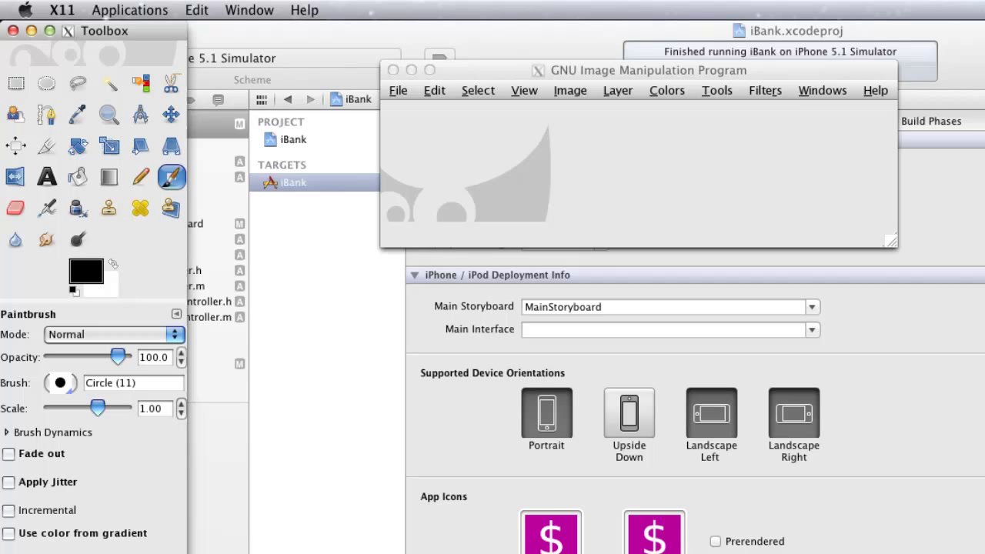
- Create a new image with width 640 and the height changed from 400 to 960
left_click(388, 90)
left_click(388, 90)
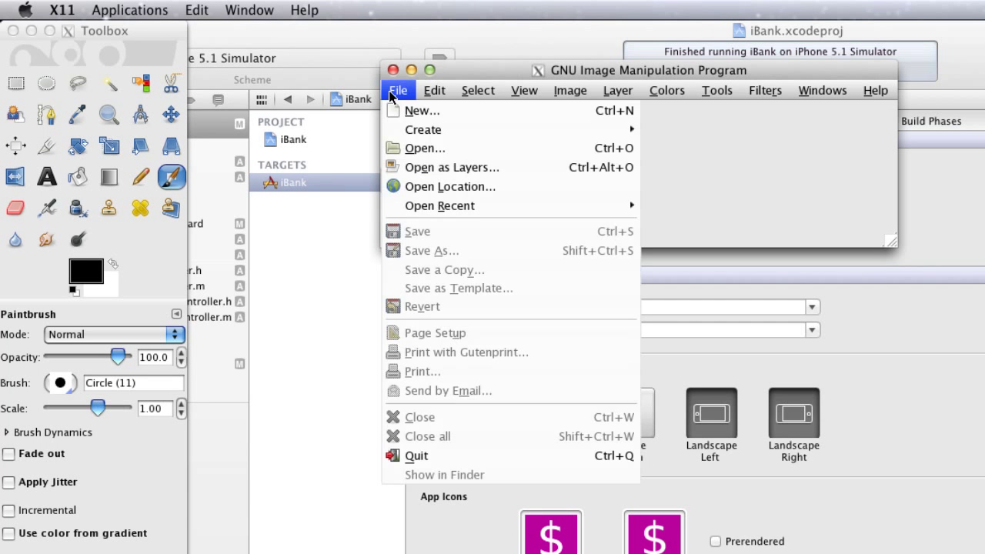
left_click(397, 110)
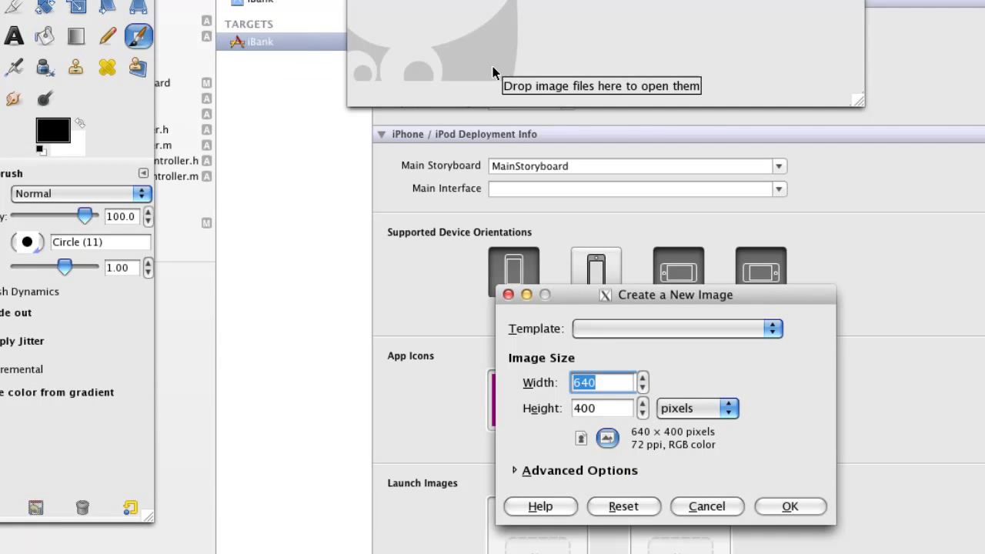
left_click(603, 404)
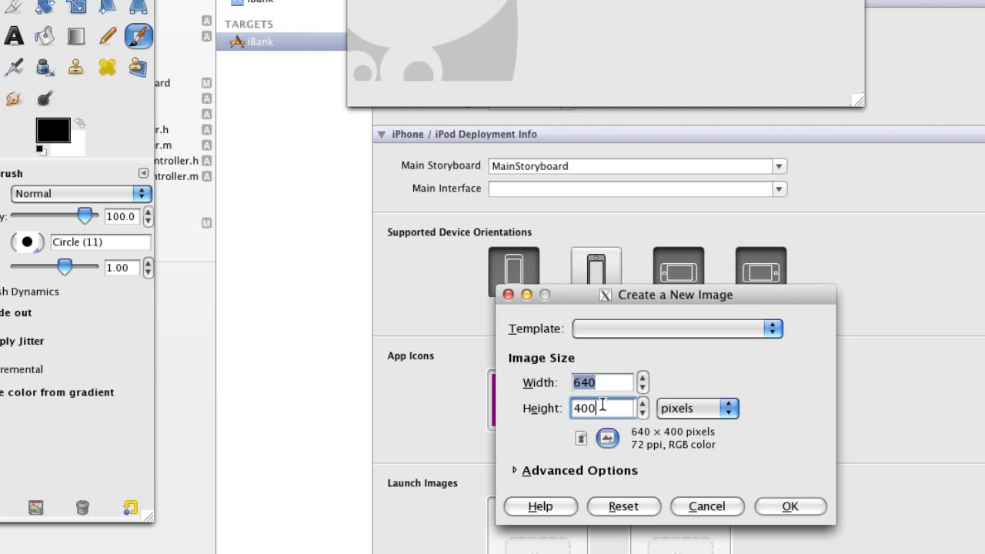
left_click_drag(602, 404, 509, 405)
key("BackSpace")
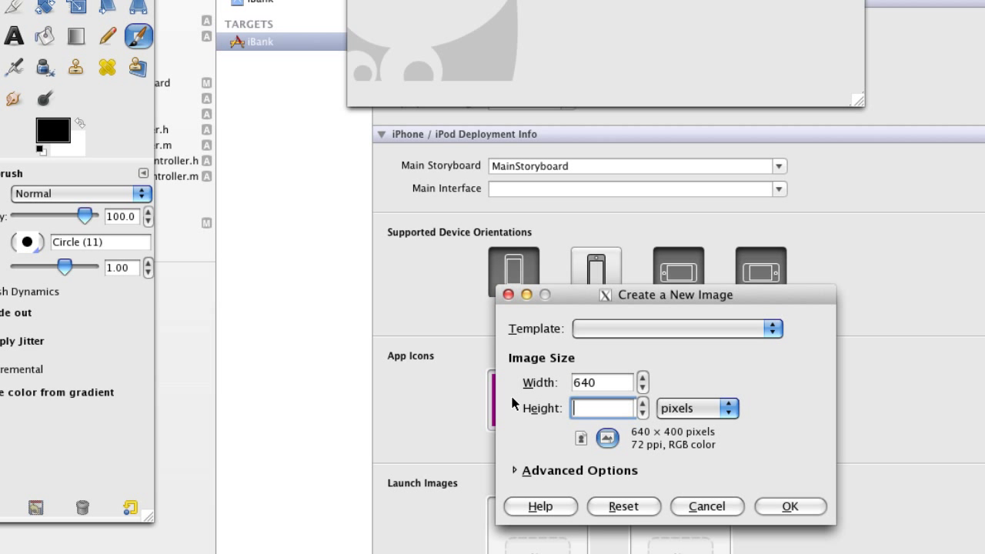
type("960")
left_click(807, 514)
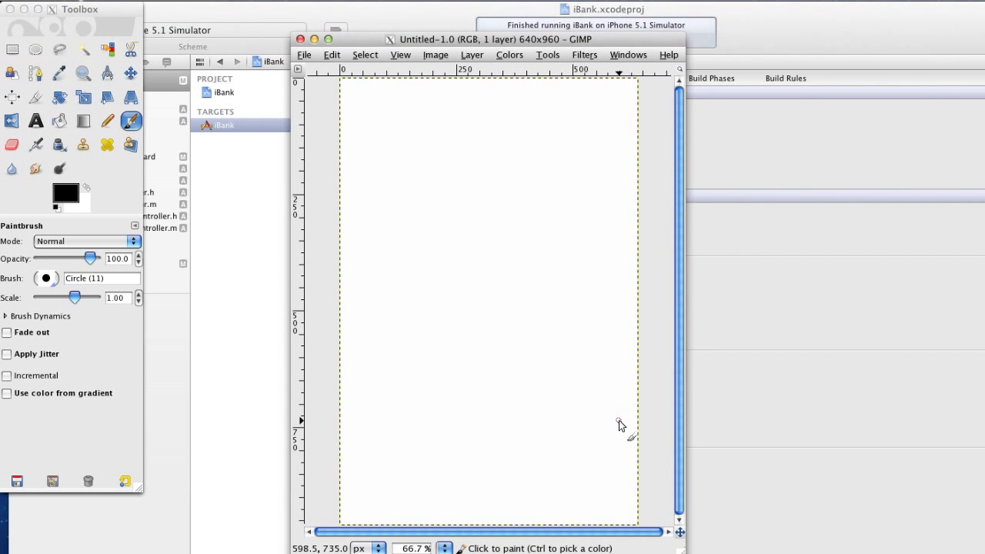
- Set the recent magenta as foreground colour and bucket-fill the whole canvas with it
left_click(62, 194)
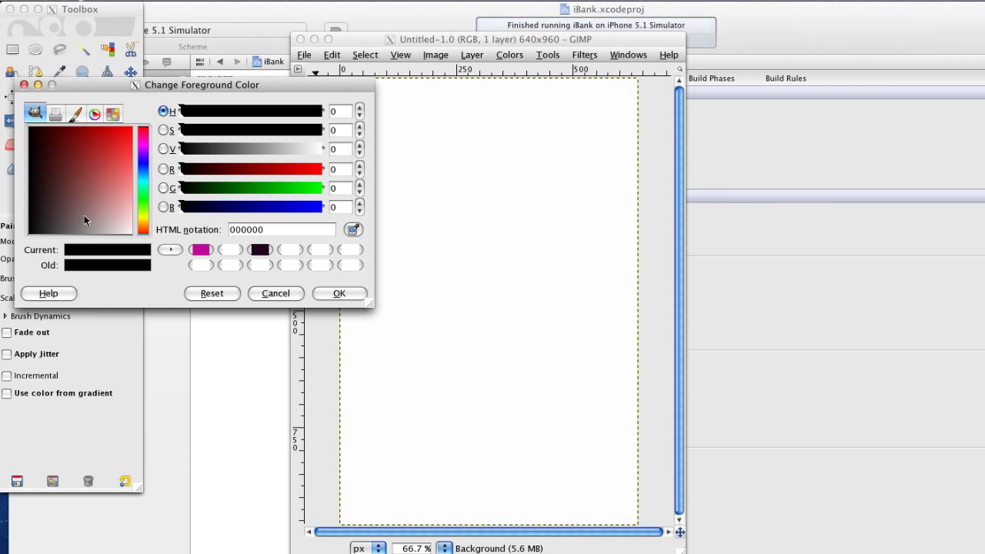
left_click(201, 249)
left_click(330, 294)
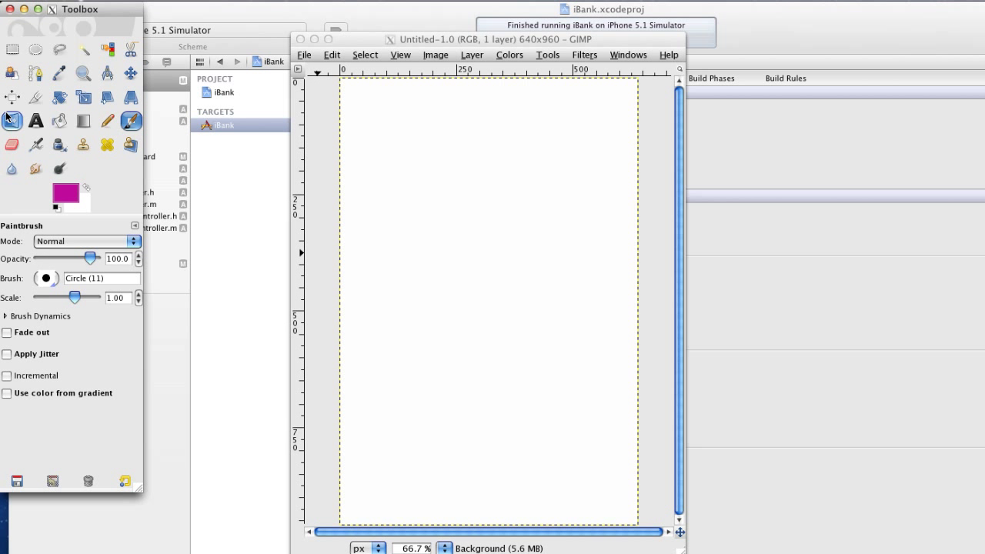
left_click(60, 125)
left_click(407, 194)
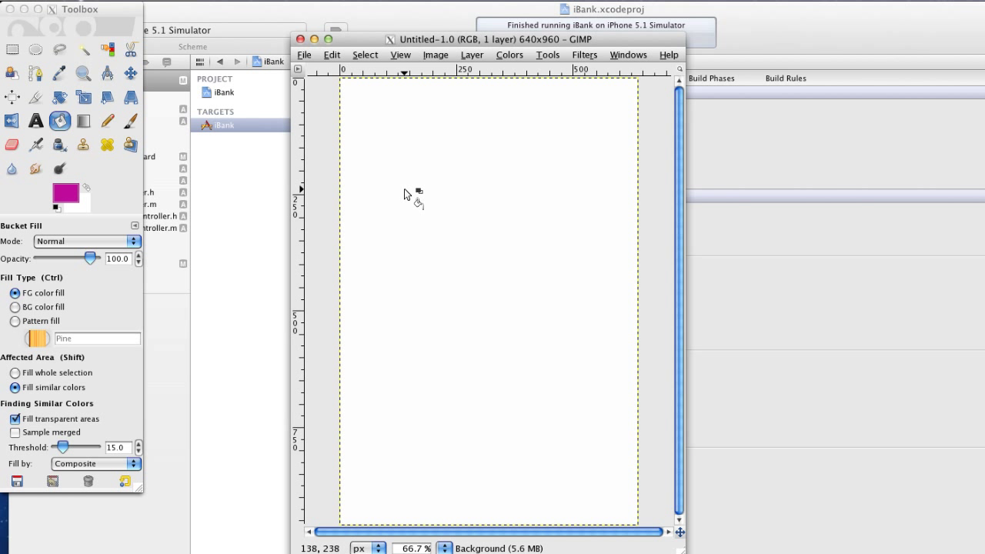
left_click(495, 232)
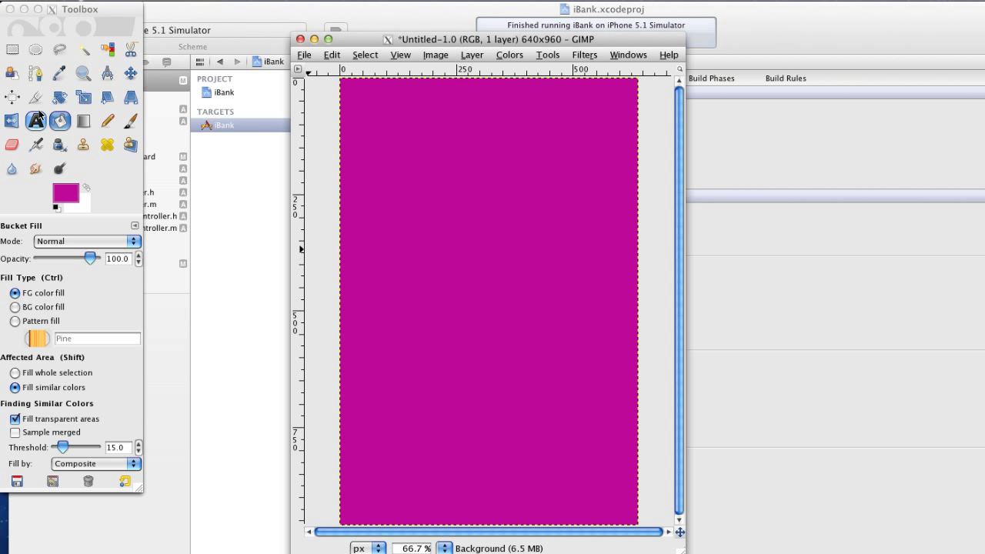
- Select the Text tool and swap colours so white is the foreground
left_click(35, 125)
left_click(36, 124)
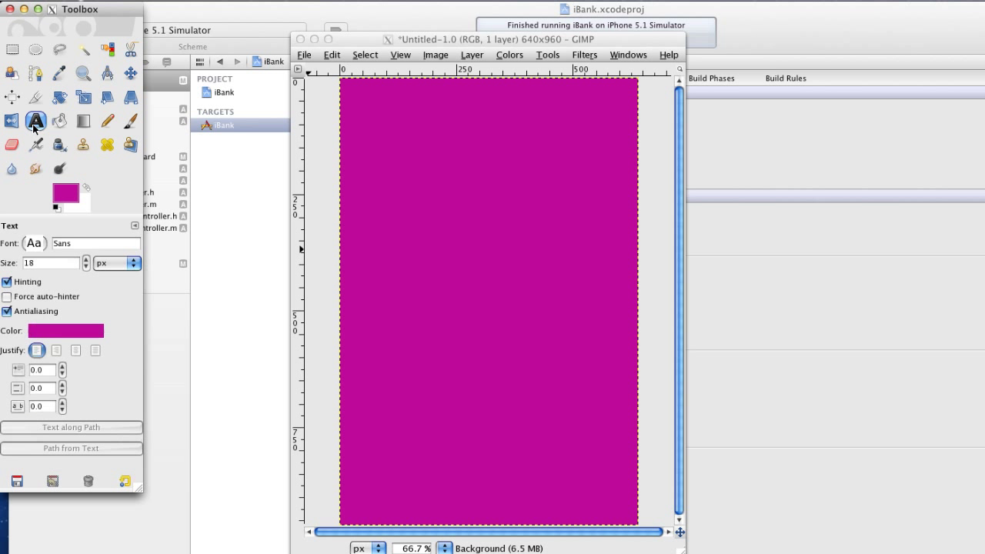
left_click(86, 189)
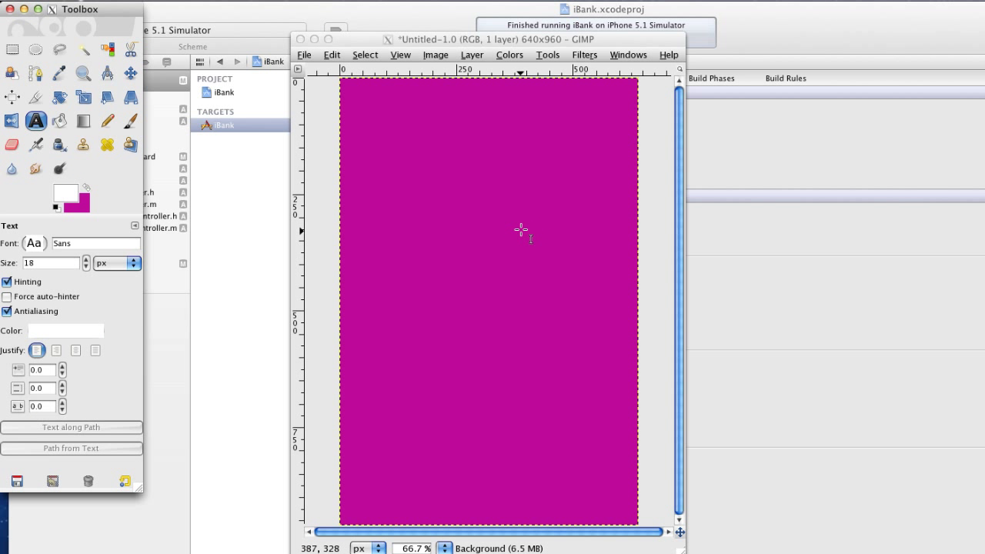
- Add a white '$' text on the canvas and enlarge it to 381 px
left_click(466, 229)
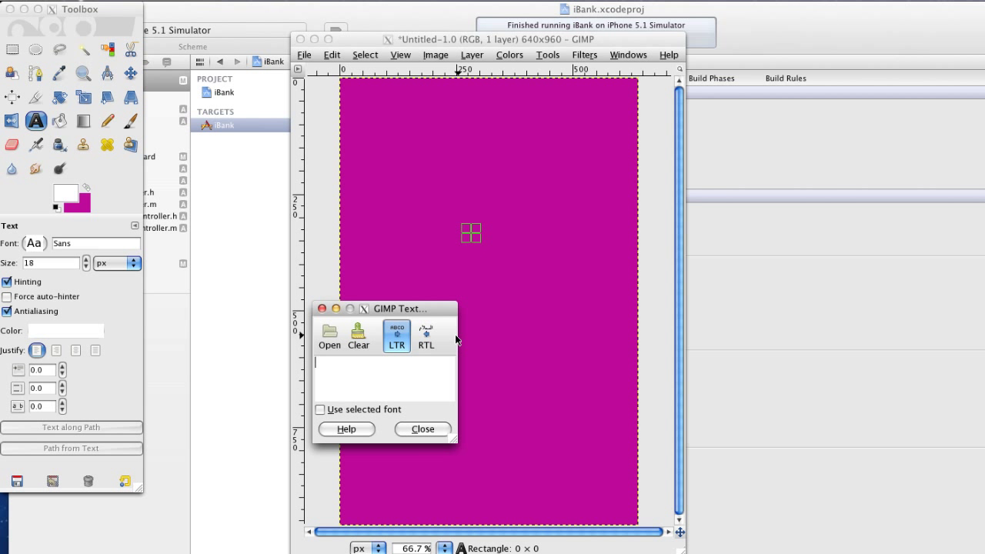
type("$")
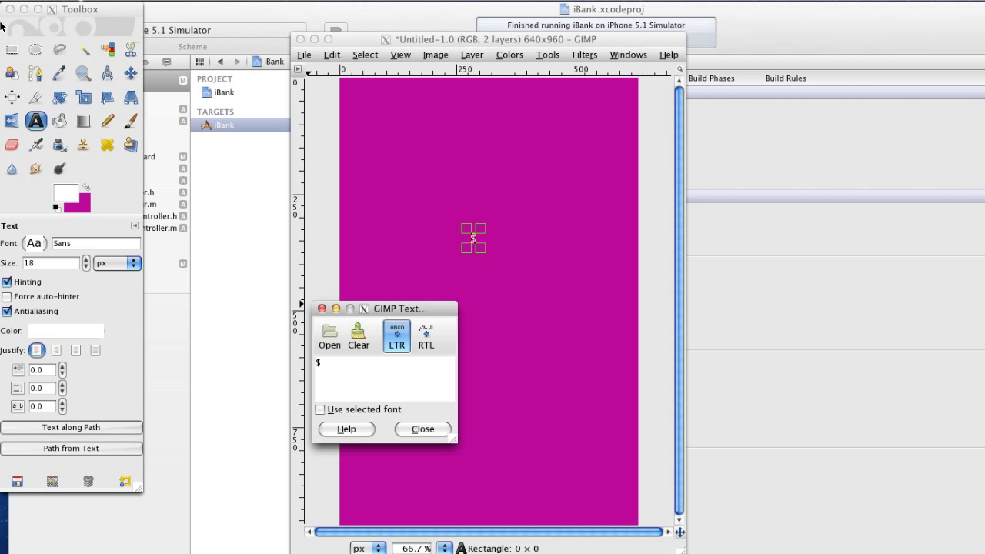
left_click(85, 259)
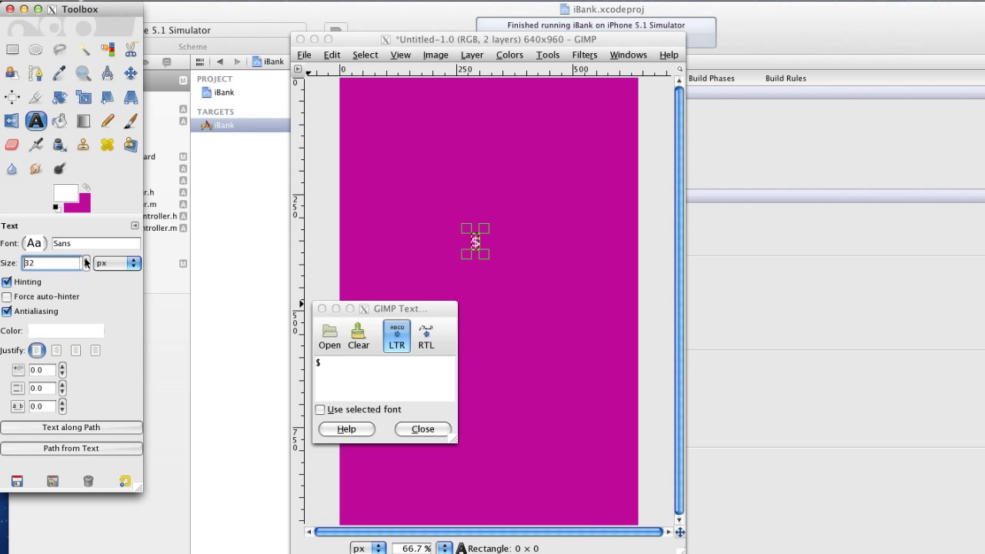
left_click_drag(86, 261, 86, 262)
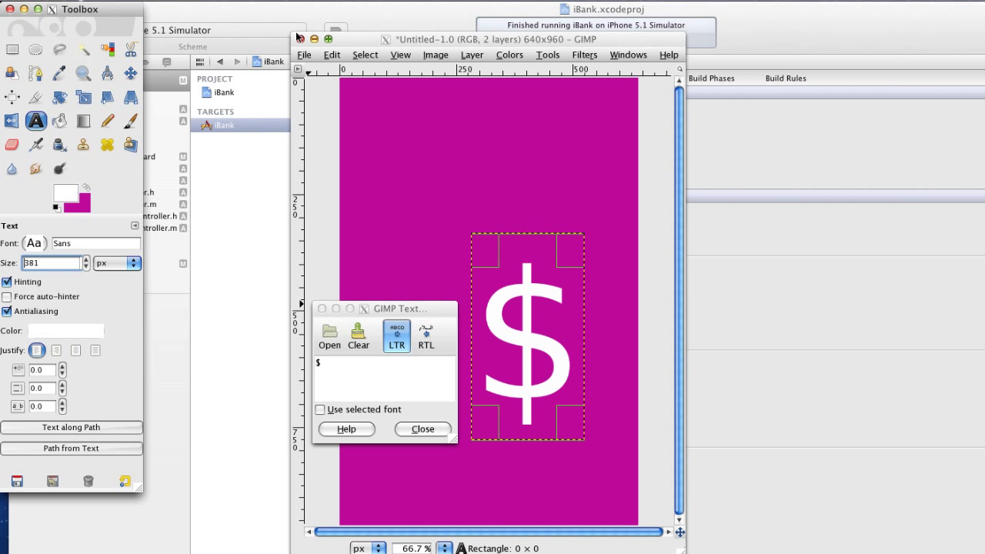
left_click(408, 399)
left_click(425, 428)
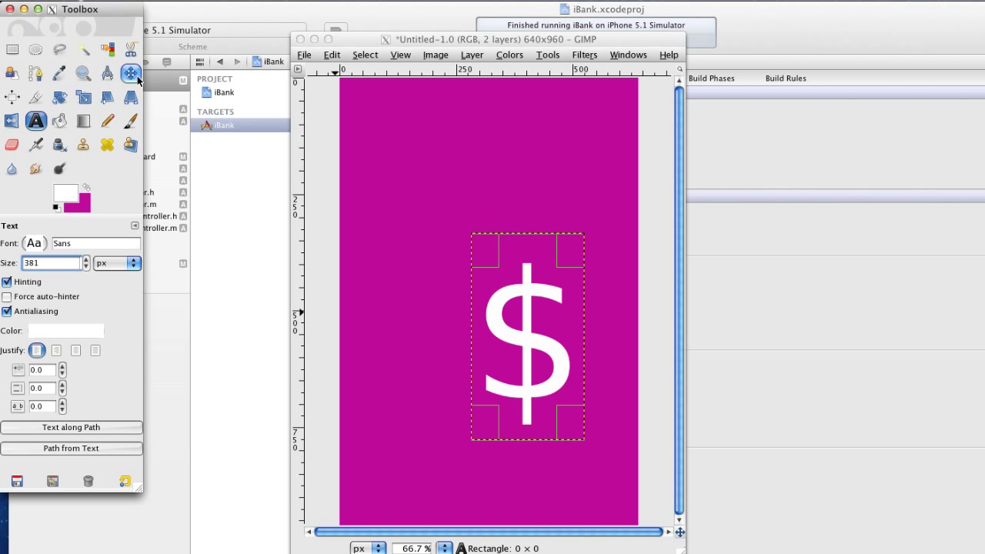
- Drag the dollar sign text layer up to the upper middle of the canvas
left_click(536, 339)
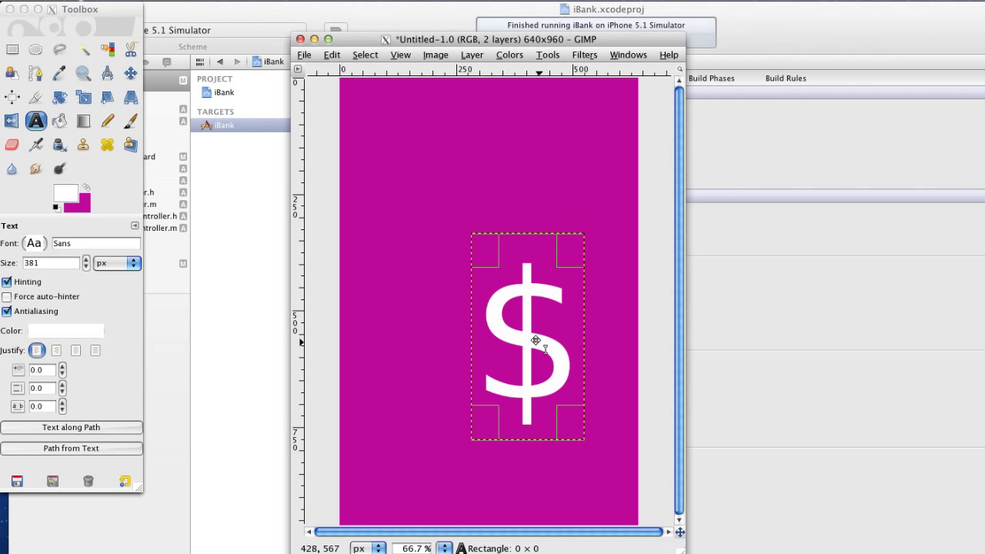
left_click_drag(524, 333, 485, 242)
left_click(415, 429)
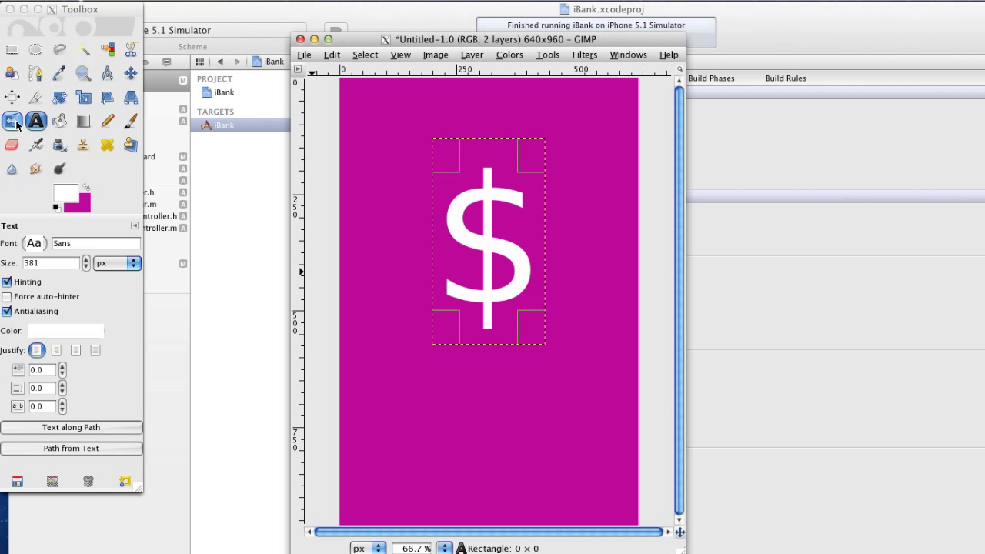
- Add white 'iBank' text below the dollar sign at 100 px size
left_click(453, 398)
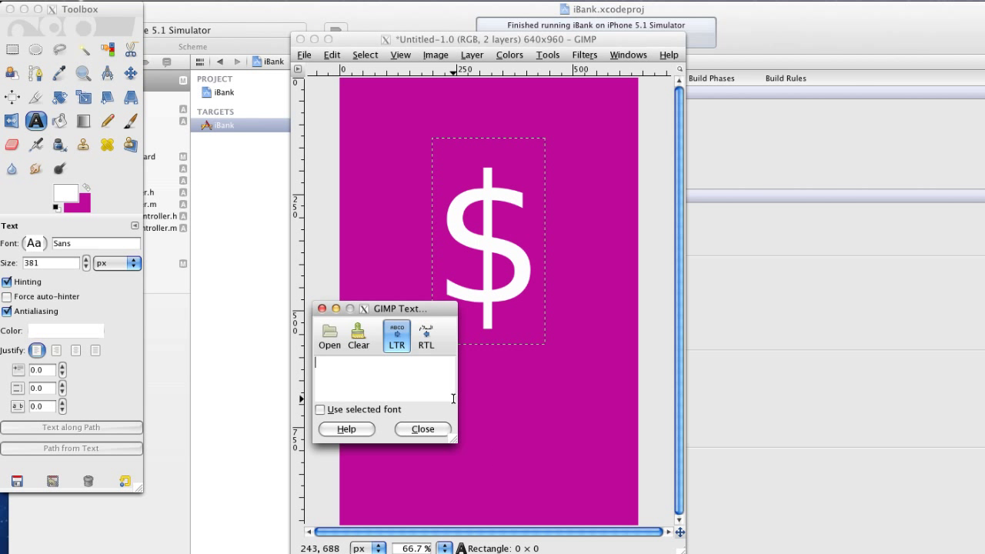
type("iBank")
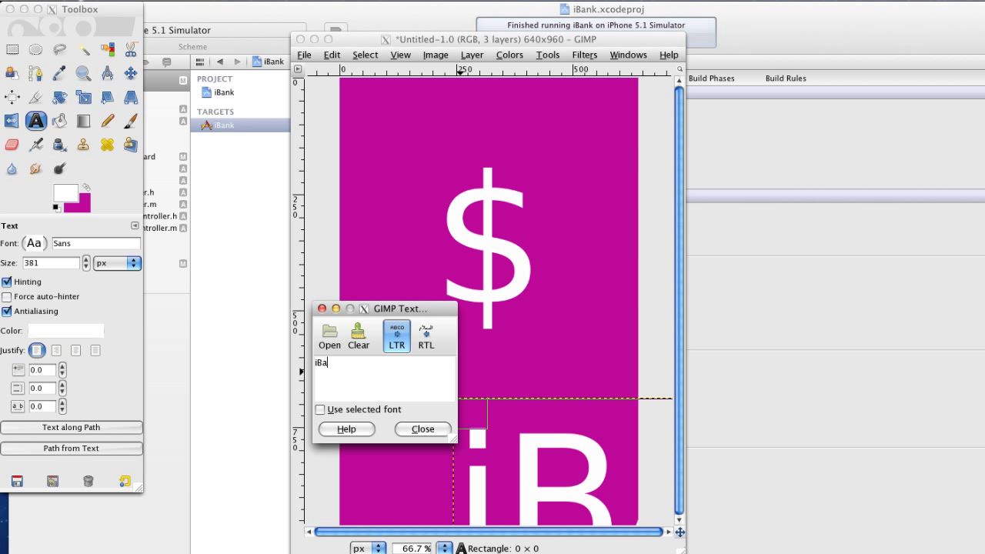
left_click(80, 264)
left_click_drag(85, 267, 86, 266)
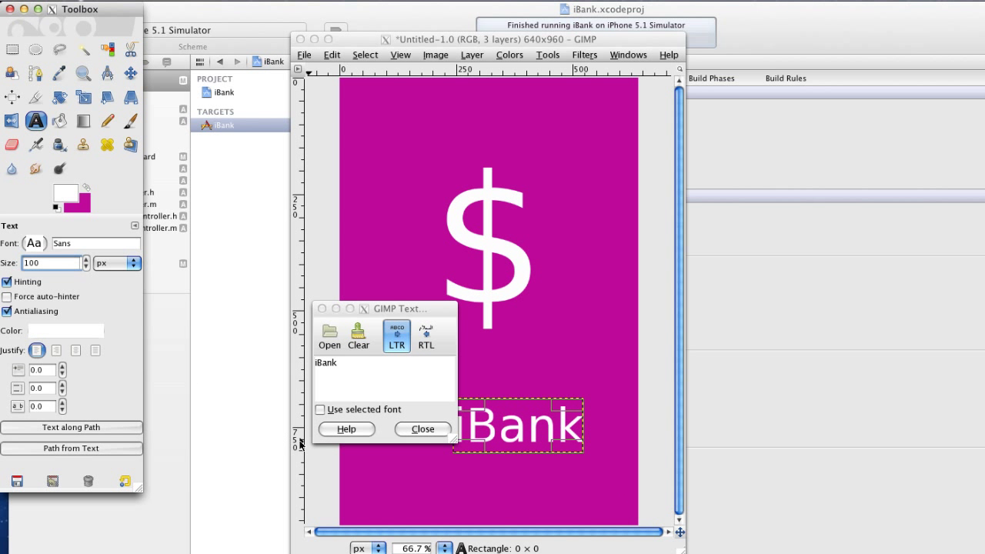
left_click(433, 428)
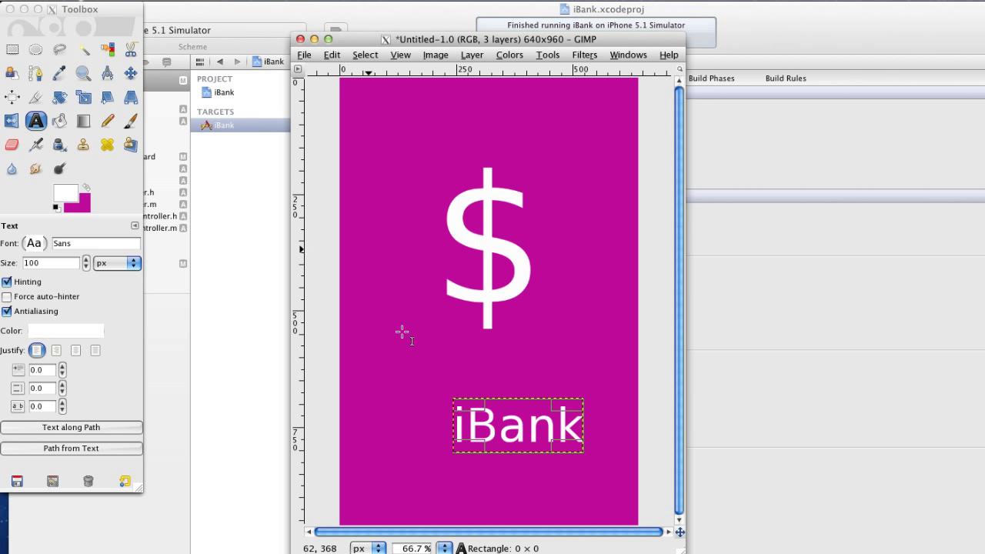
- Drag the iBank text up and left so it sits just beneath the dollar sign
left_click(132, 74)
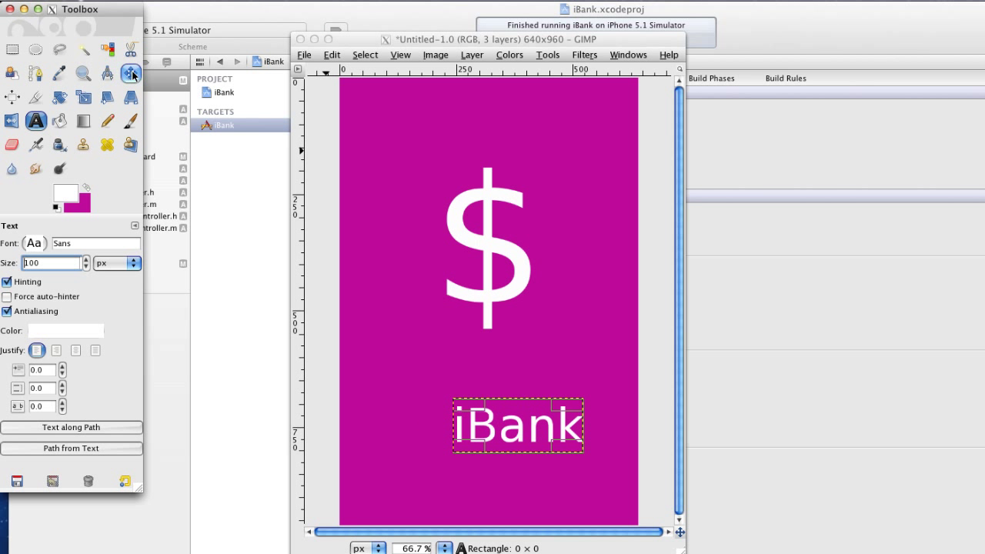
left_click(478, 433)
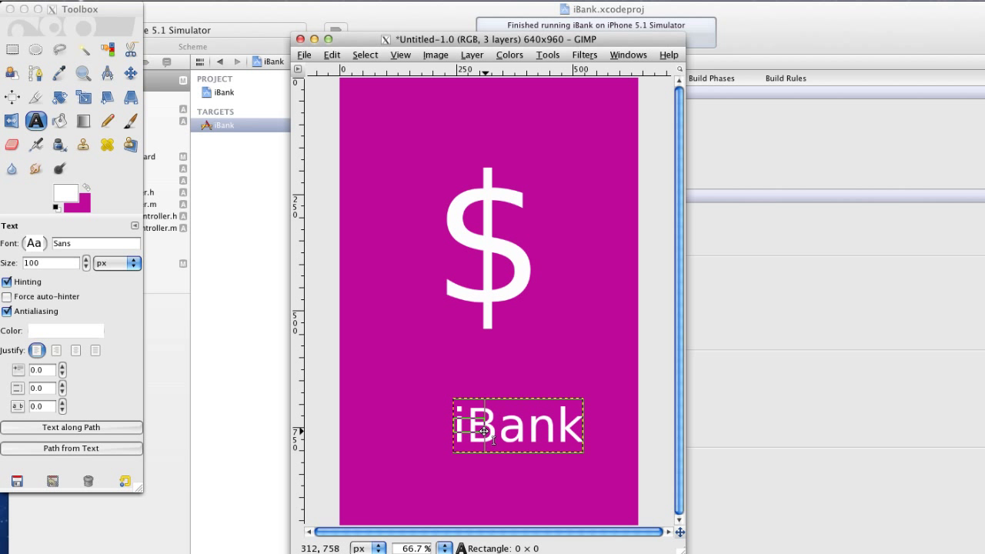
left_click_drag(490, 428, 470, 381)
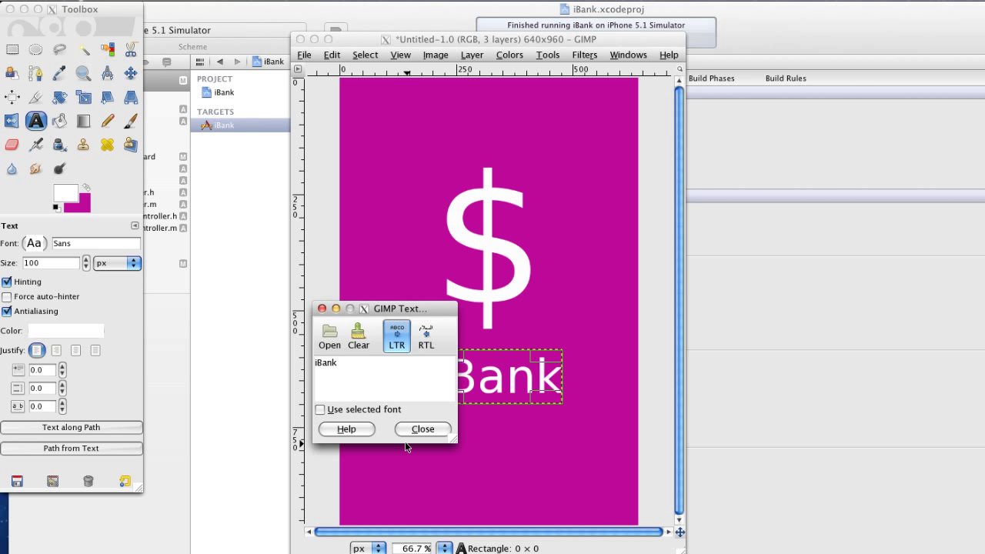
left_click(422, 428)
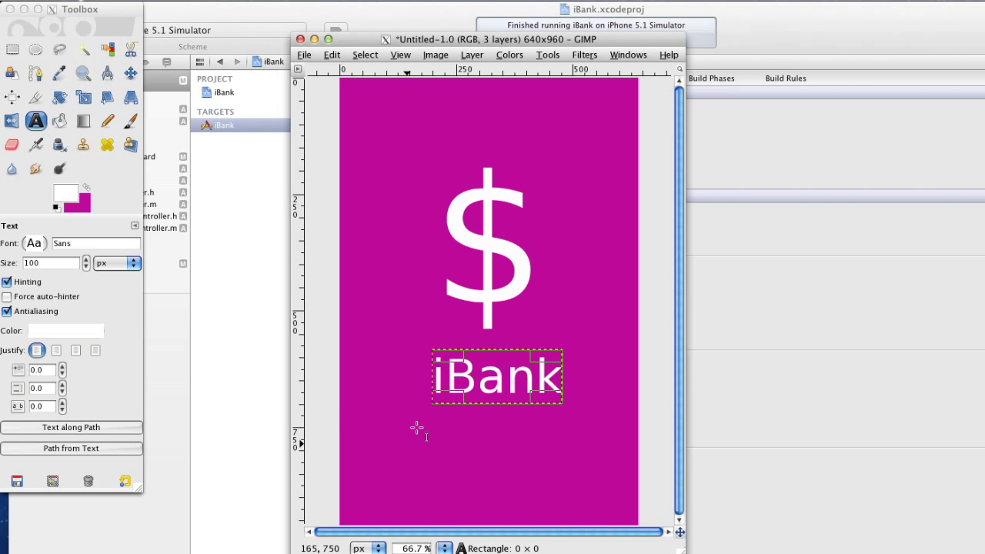
left_click(489, 371)
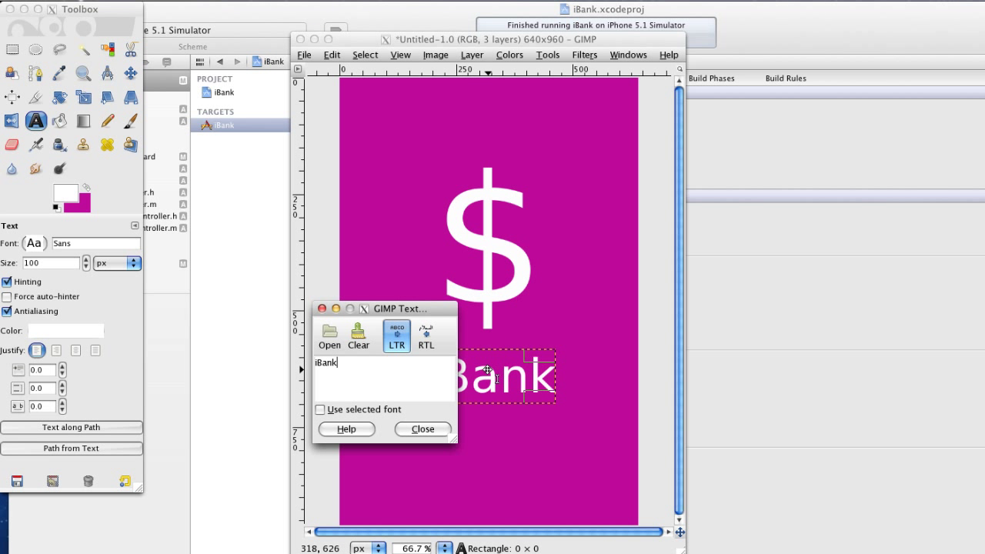
left_click(422, 429)
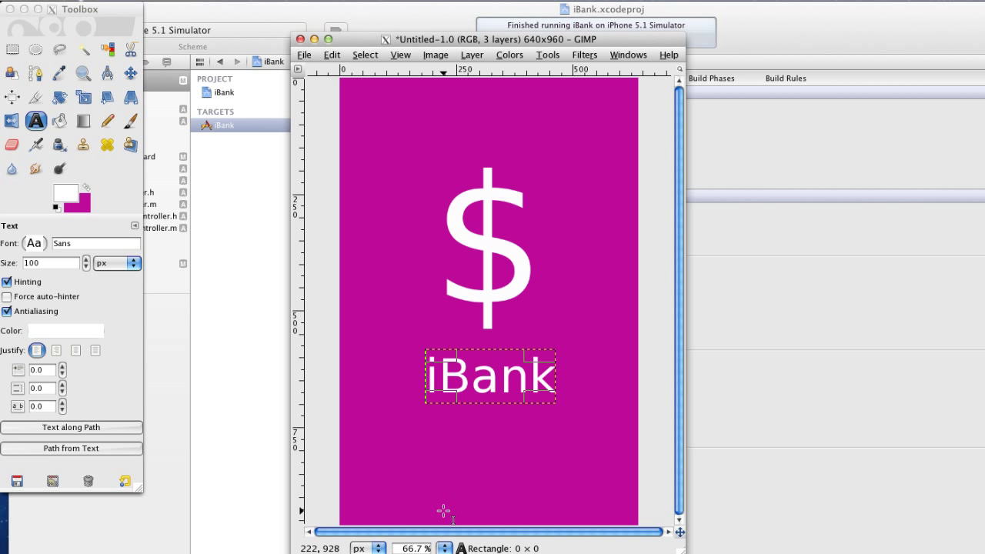
- With the Move tool, shift the iBank layer about 20 px lower and slightly sideways, undoing a misplaced move
left_click(482, 369)
left_click_drag(483, 369, 483, 384)
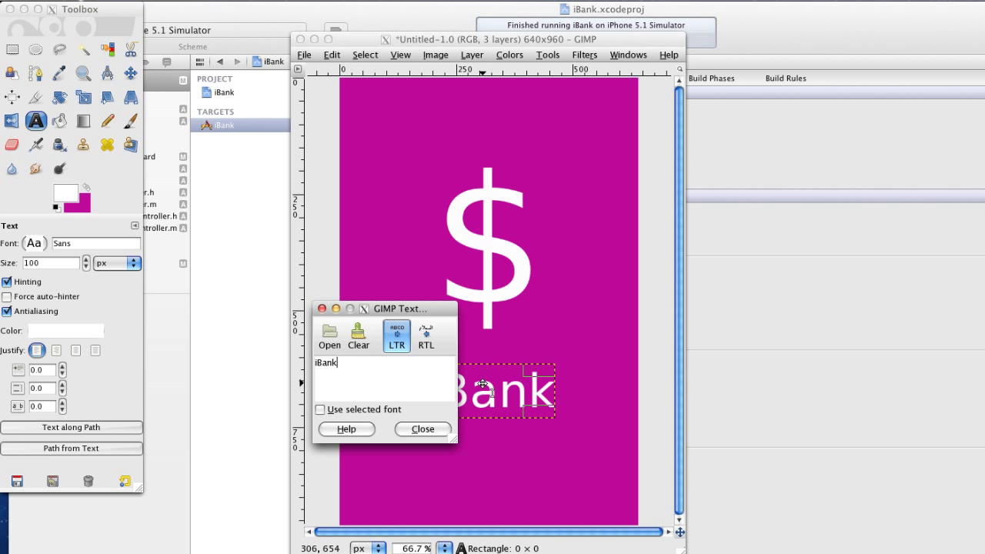
left_click(420, 428)
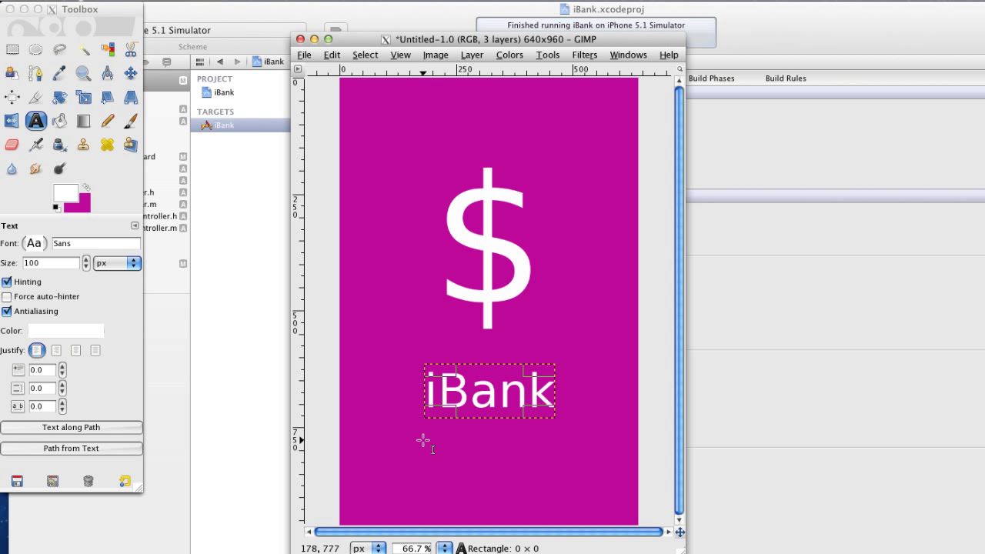
key("z")
key("ctrl+z")
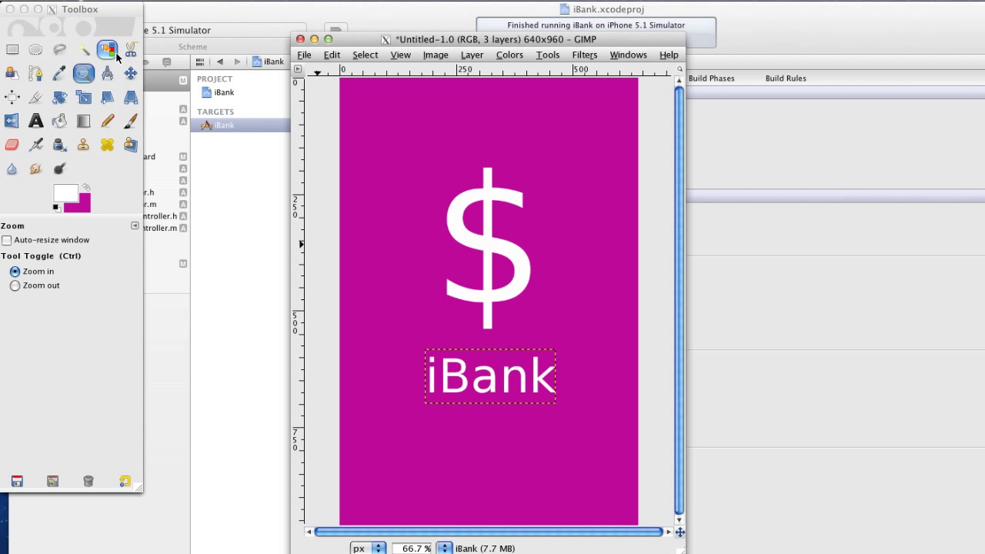
left_click(131, 73)
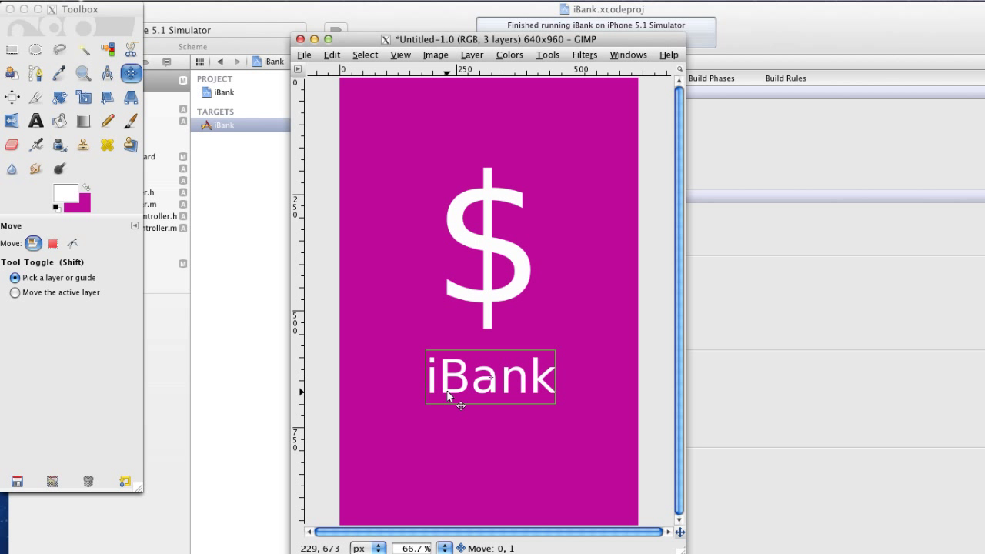
left_click_drag(453, 398, 441, 405)
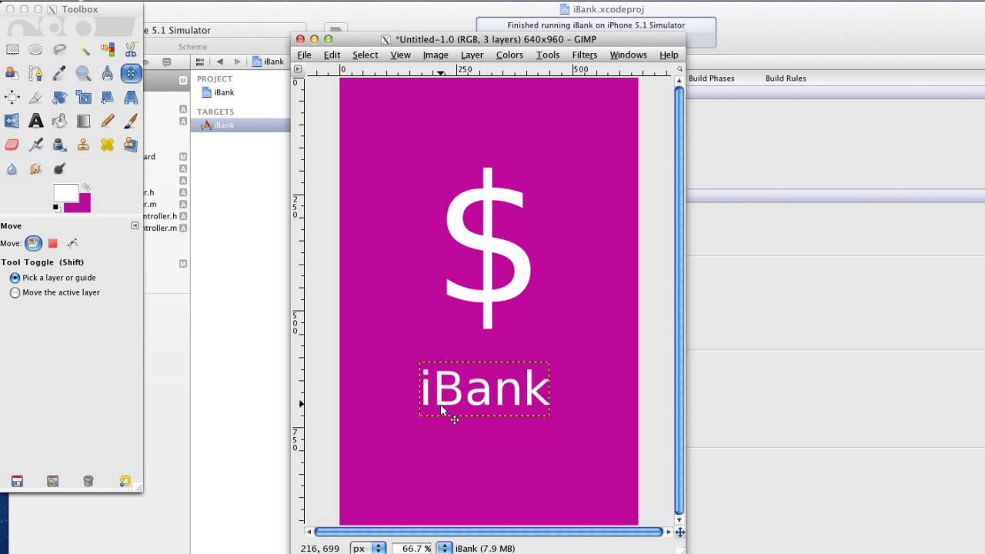
left_click_drag(442, 403, 443, 403)
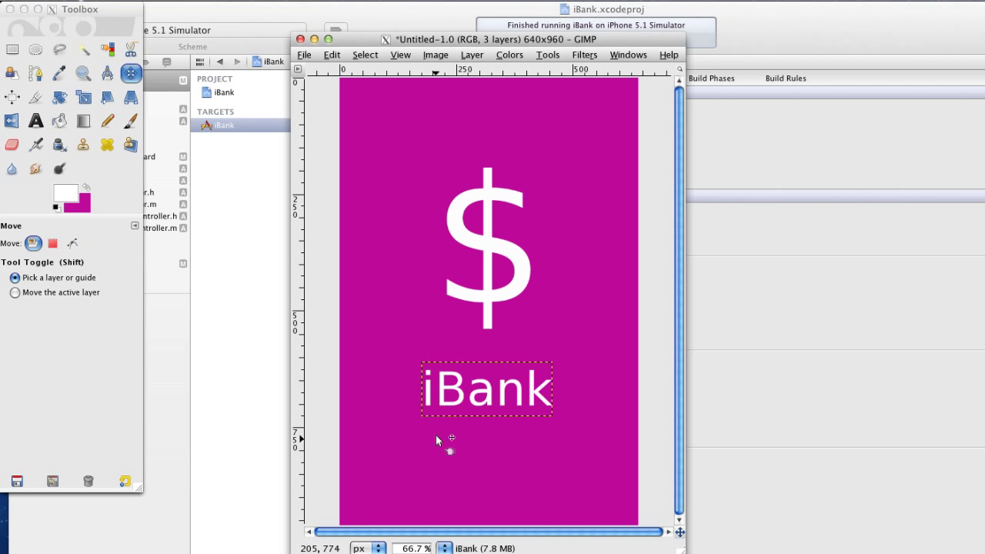
- Save As into Pictures > ibank with the file name LaunchImageRetina.png
left_click(306, 56)
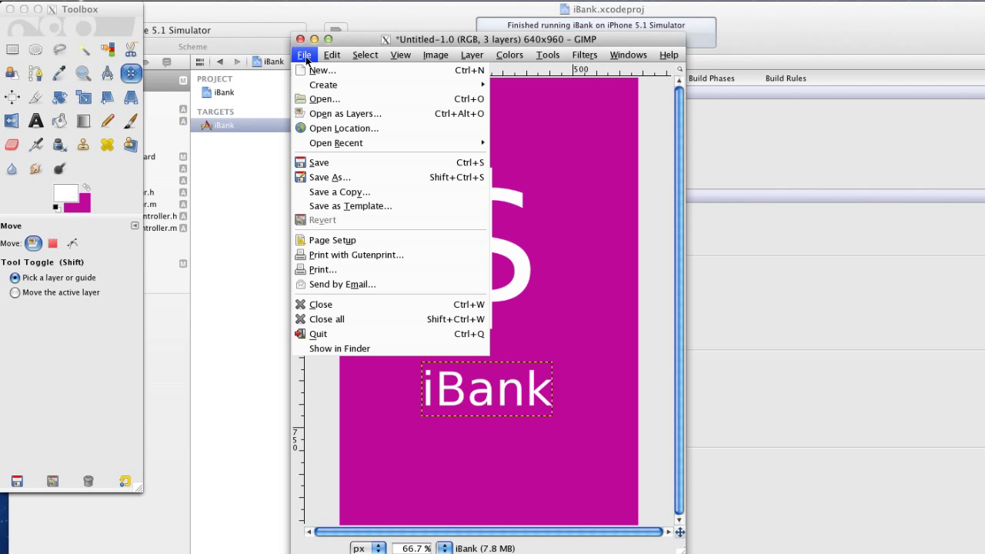
left_click(341, 179)
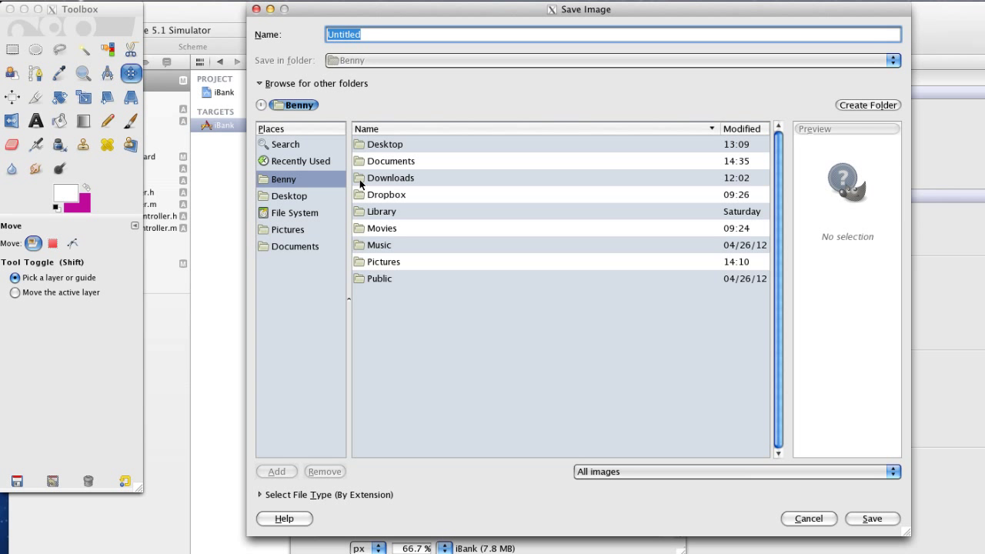
left_click(294, 235)
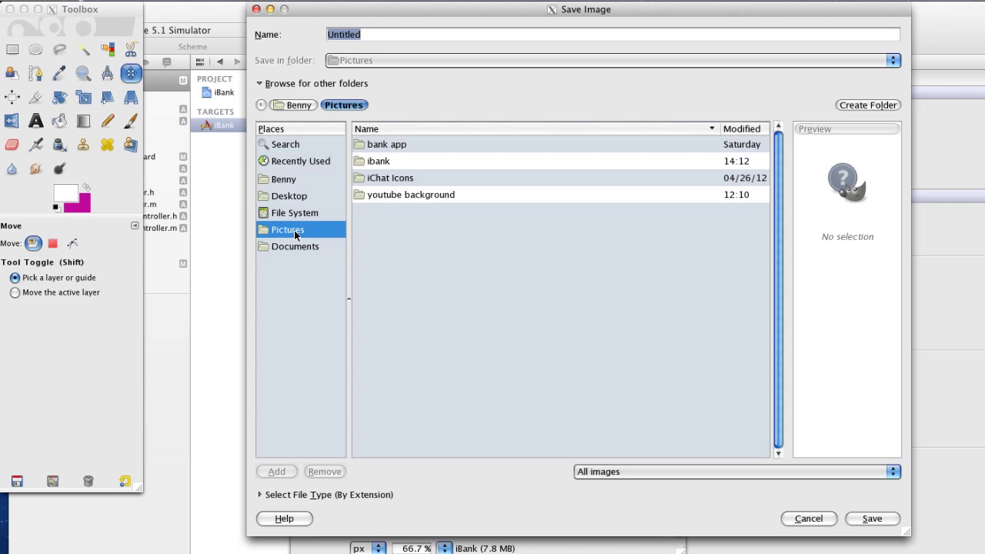
double_click(371, 161)
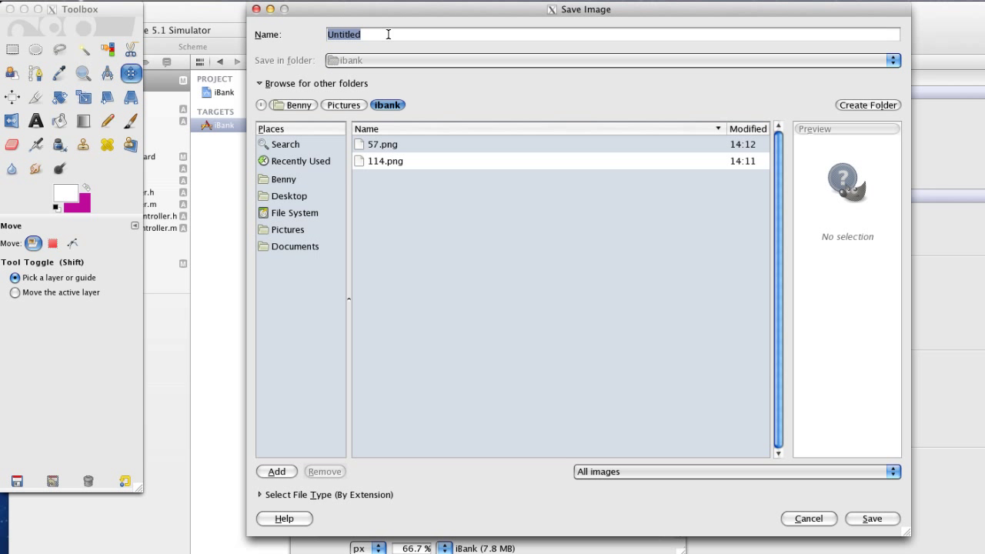
type("lau")
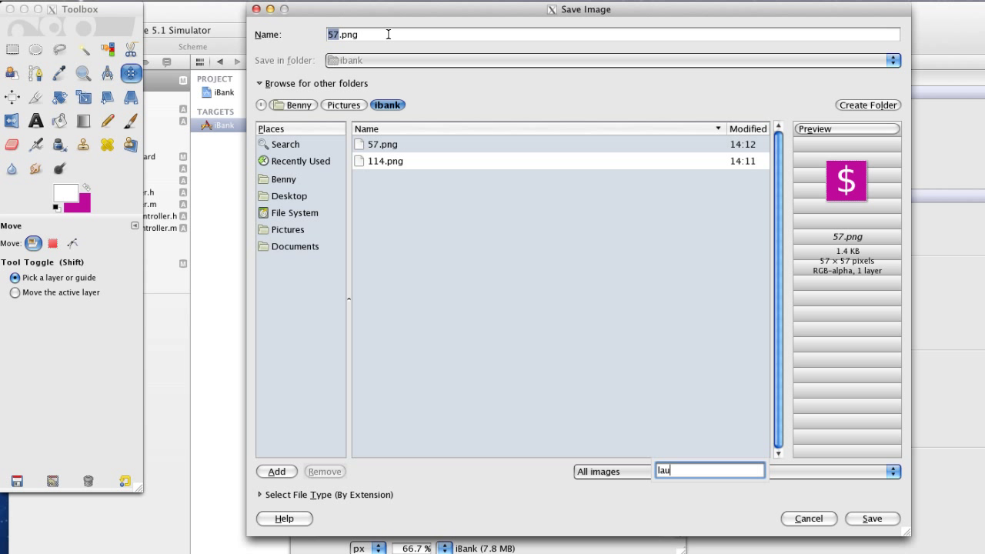
left_click(332, 34)
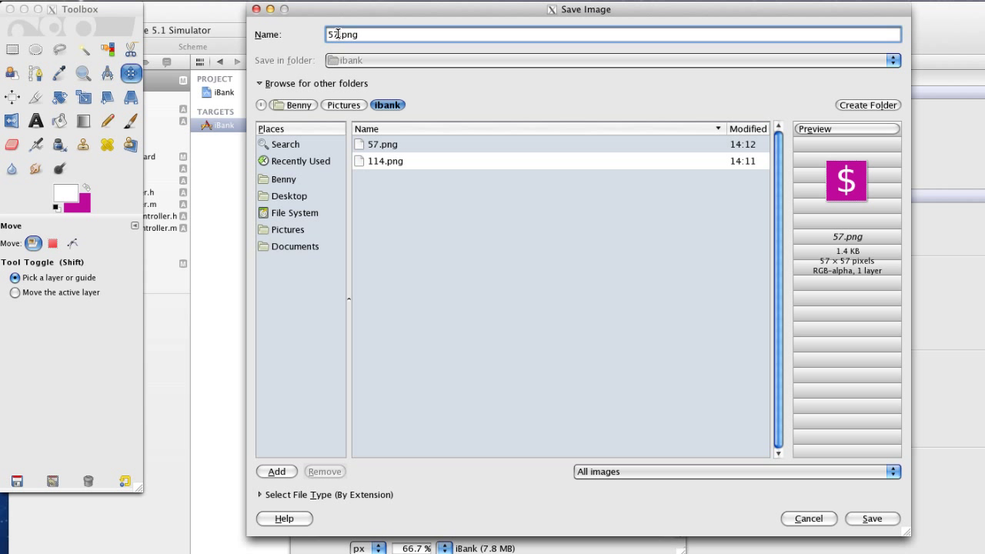
key("BackSpace")
key("BackSpace")
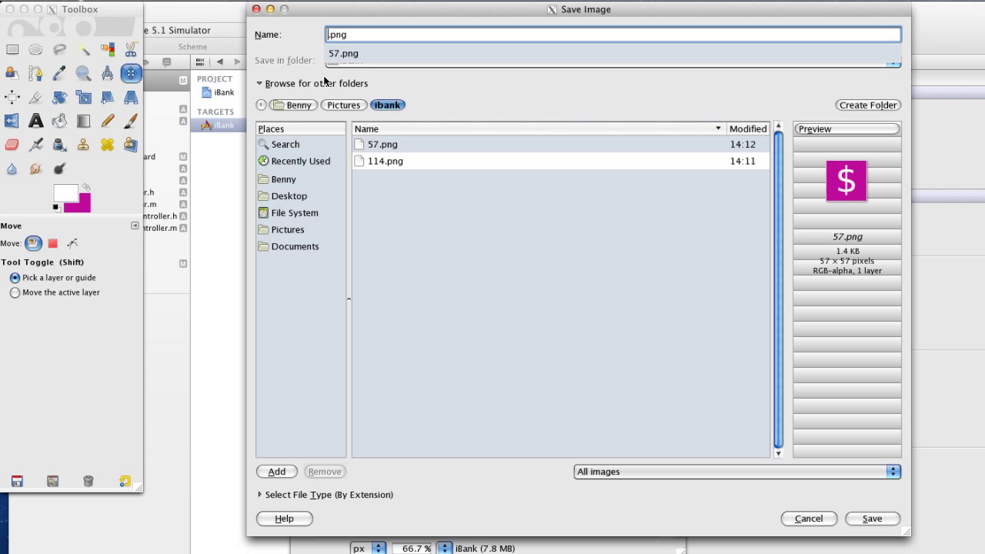
type("LaunchImageRetina")
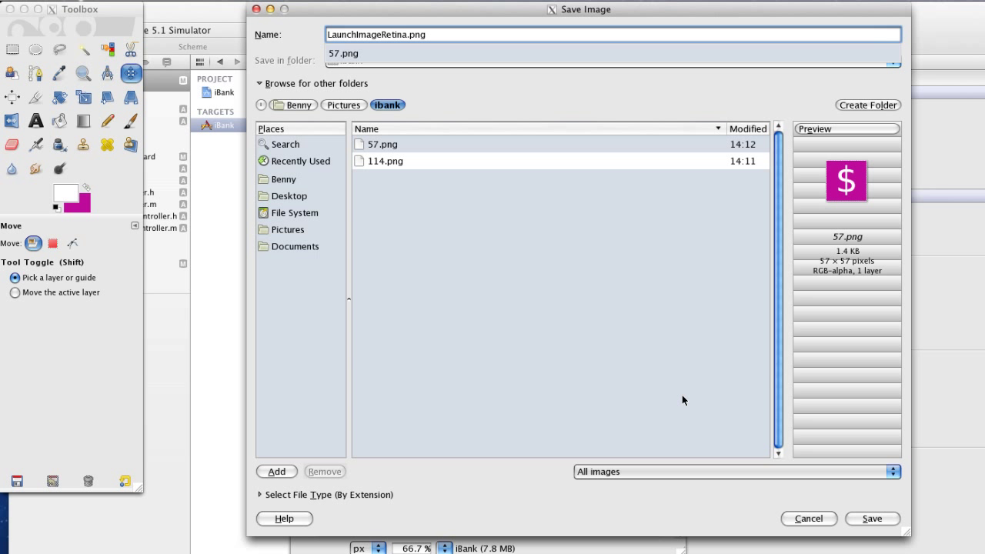
left_click(895, 518)
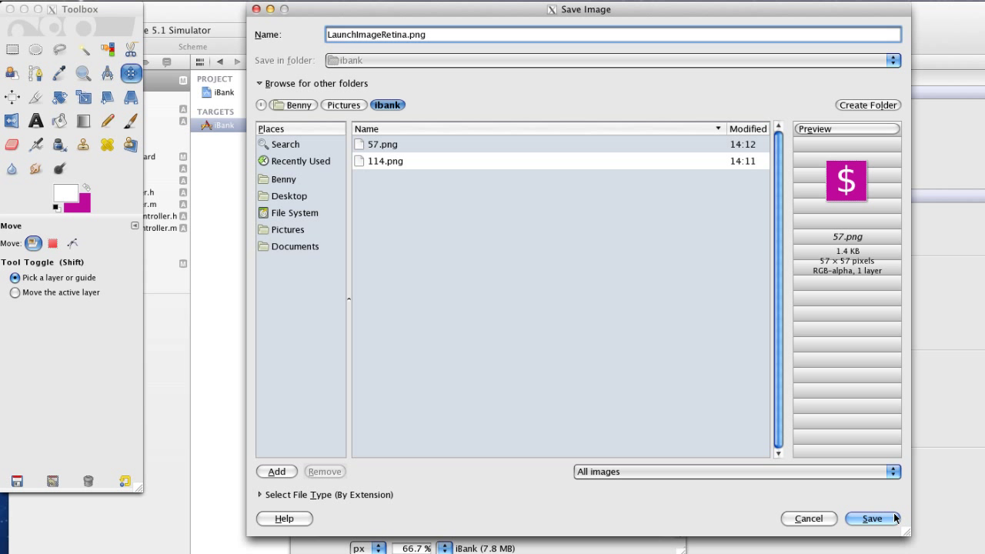
- Choose PNG image as the file type and save, accepting the PNG export
left_click(403, 496)
scroll(315, 387, "down", 15)
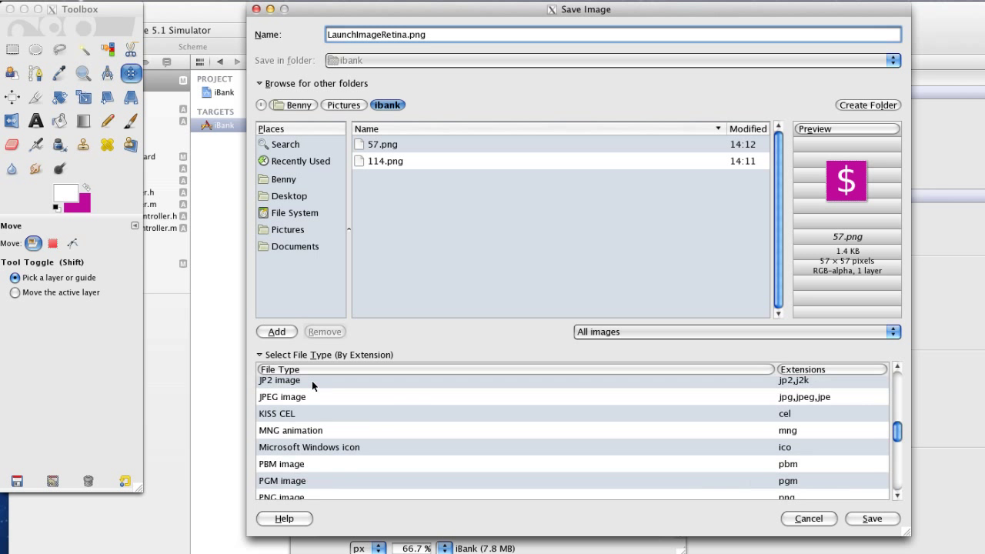
scroll(296, 425, "up", 3)
scroll(296, 427, "up", 3)
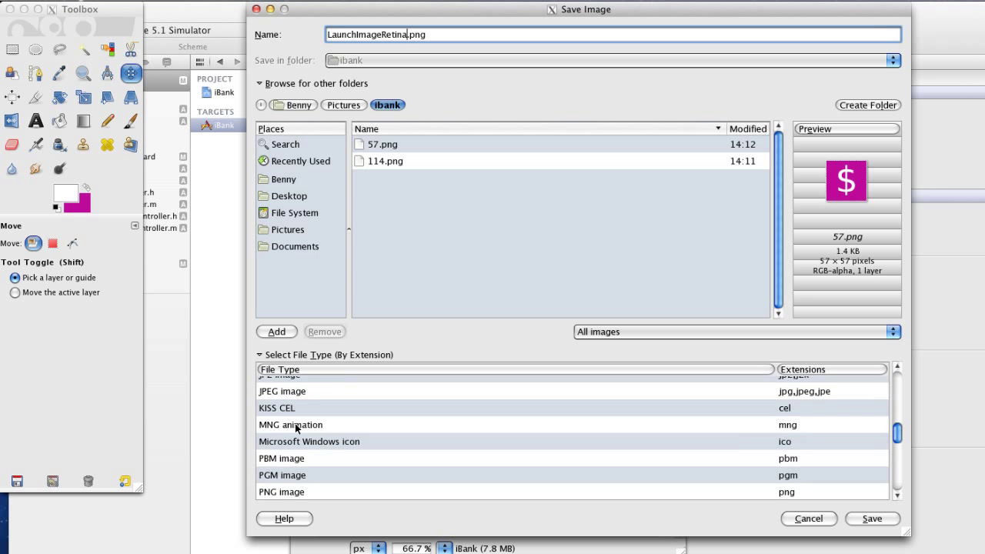
left_click(304, 492)
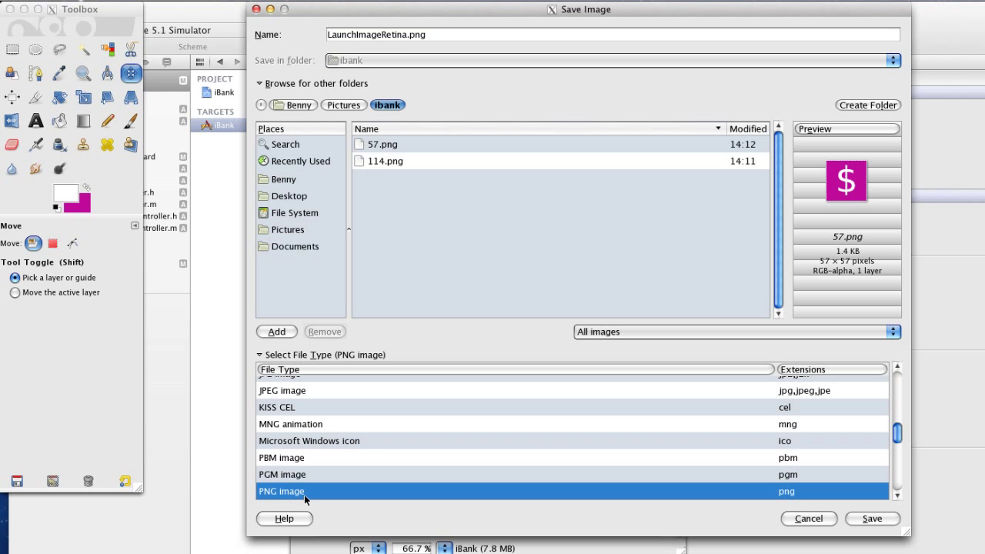
left_click(884, 521)
left_click(681, 178)
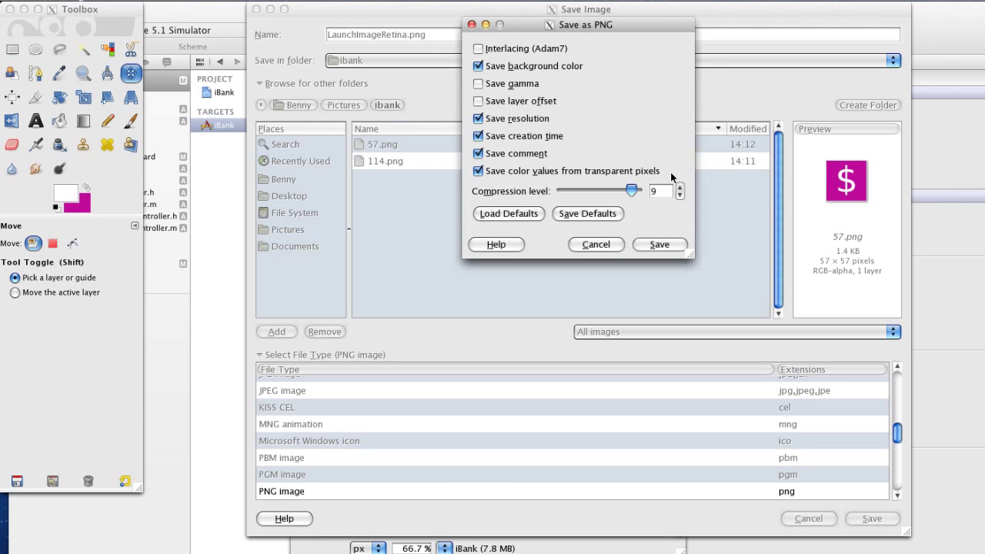
- Confirm the PNG save settings and scale the image down to 320×480
left_click(660, 245)
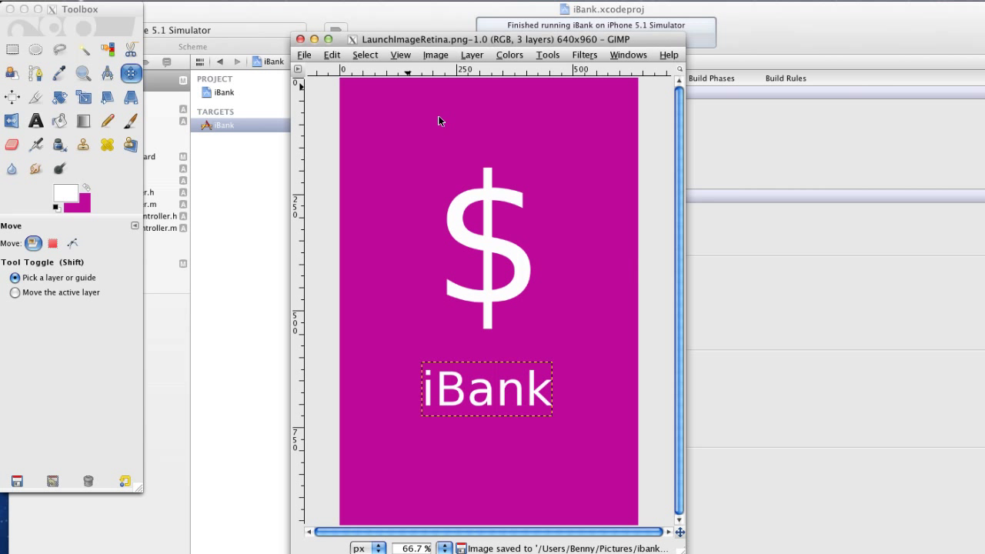
left_click(445, 57)
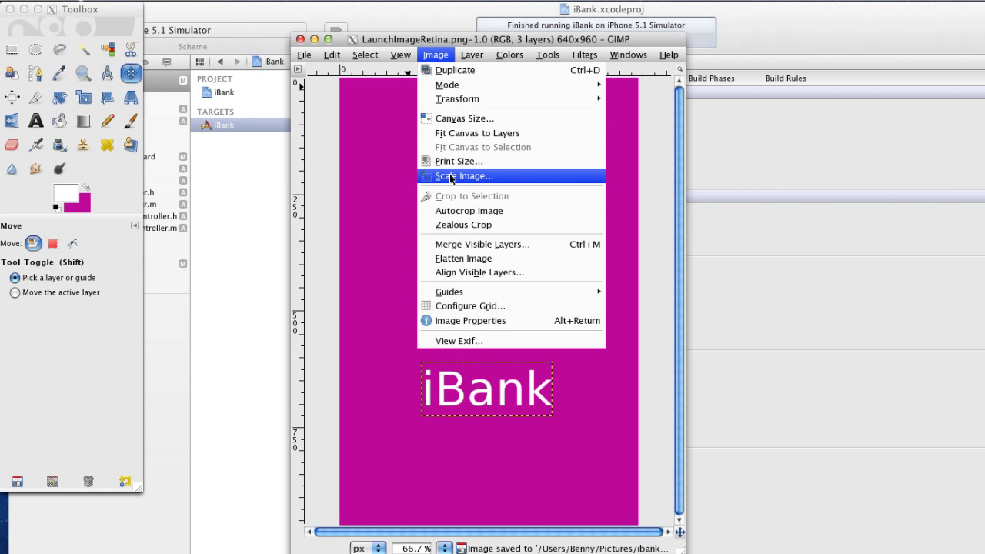
left_click(451, 177)
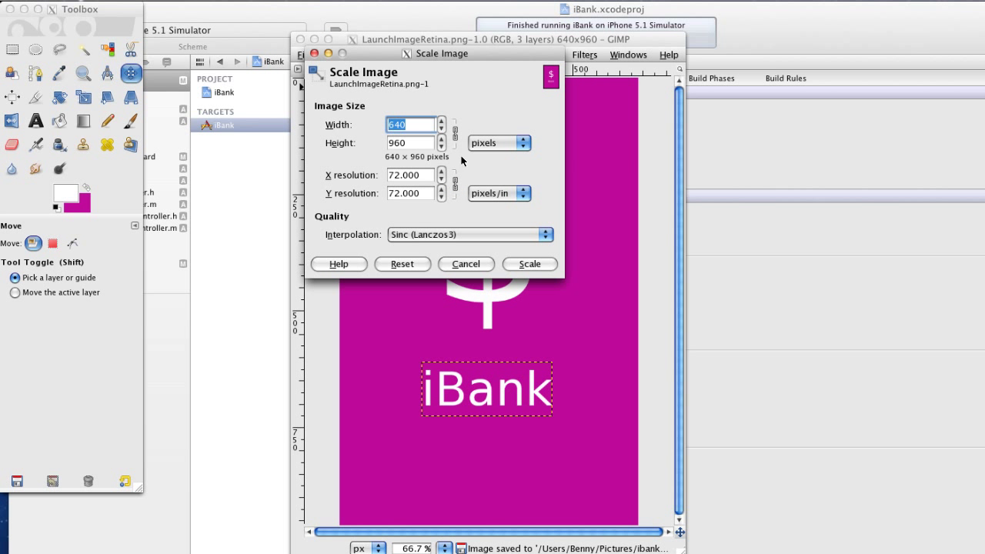
type("3")
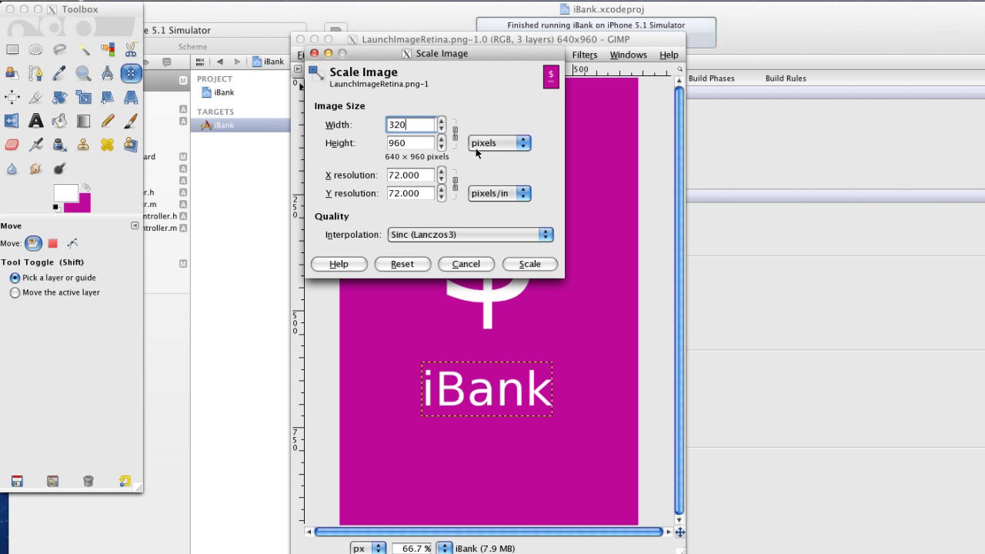
type("20")
left_click(409, 144)
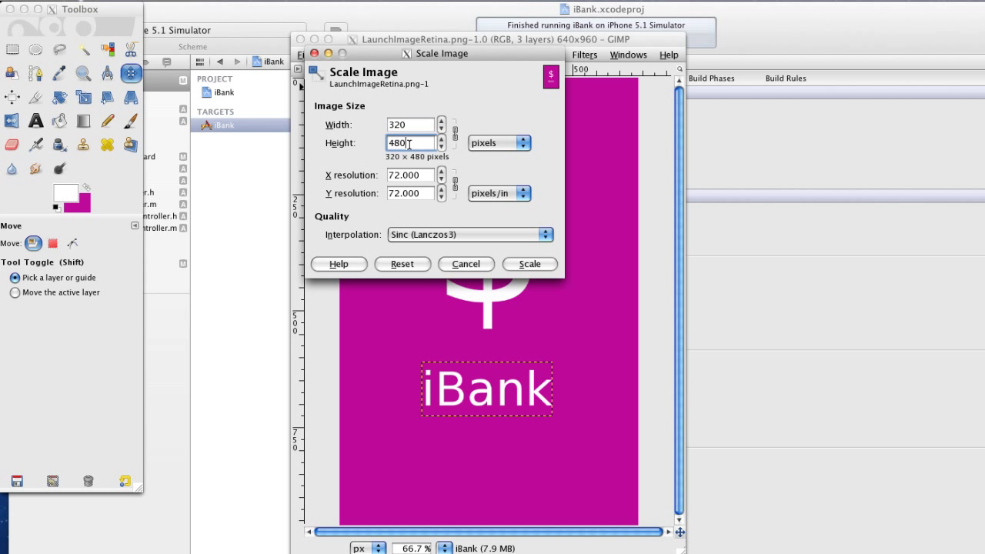
left_click(530, 264)
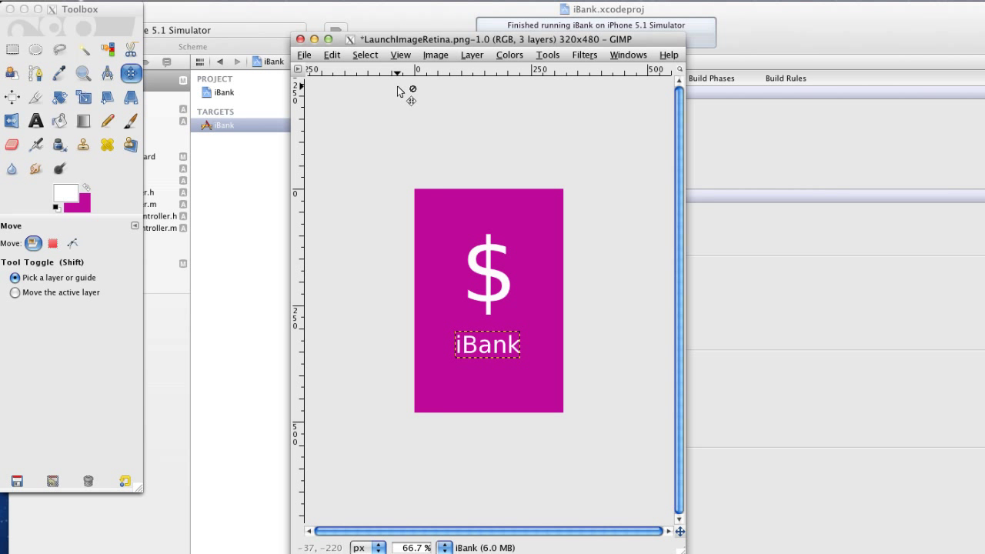
- Save a copy as LaunchImage.png in PNG format, merging visible layers on export
left_click(303, 55)
left_click(362, 180)
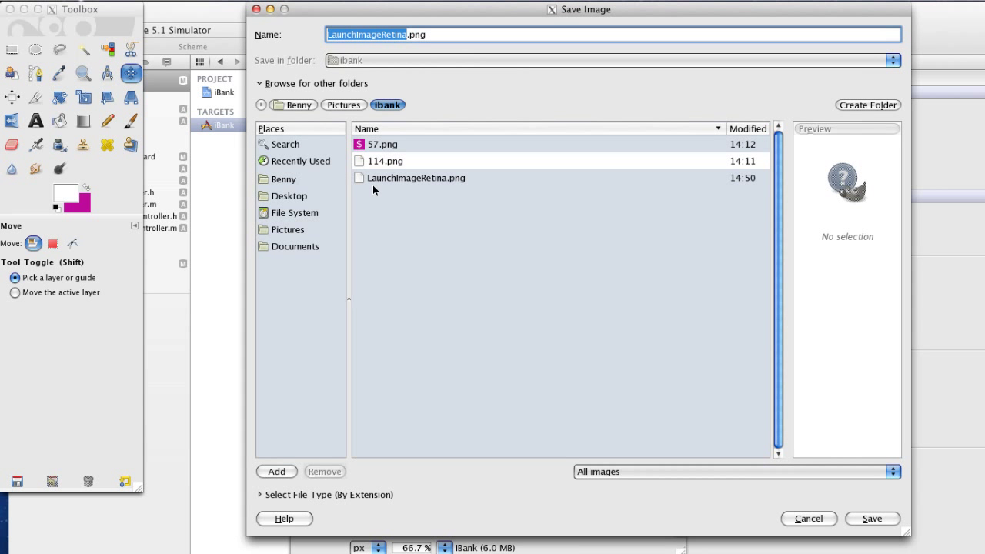
left_click(407, 35)
key("BackSpace")
key("BackSpace")
key("BackSpace")
key("BackSpace")
key("BackSpace")
key("BackSpace")
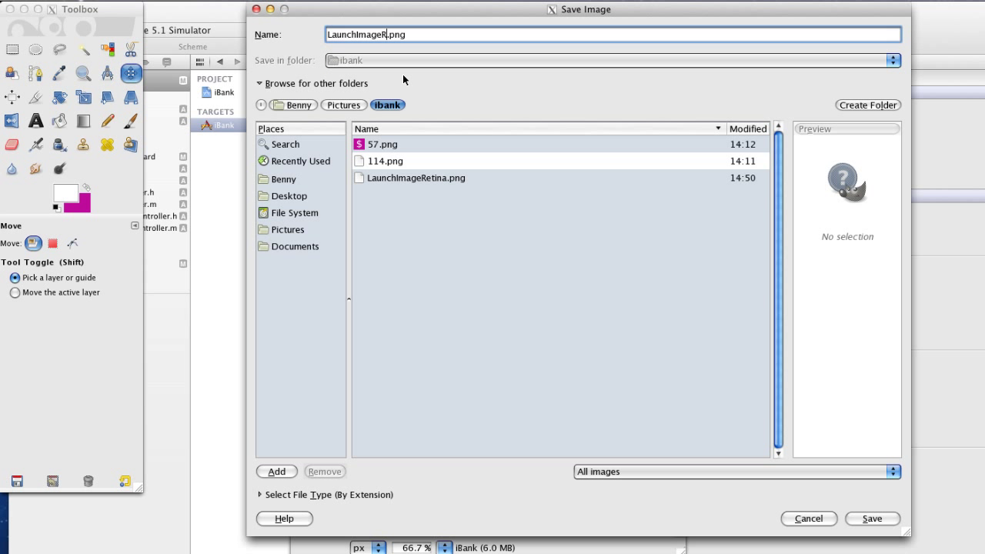
left_click(367, 493)
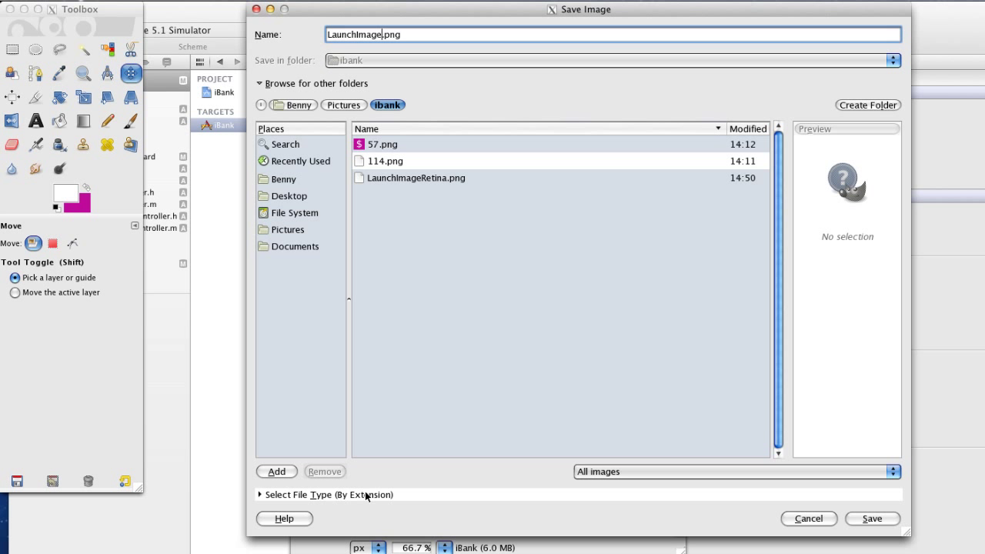
left_click(366, 495)
scroll(385, 439, "down", 10)
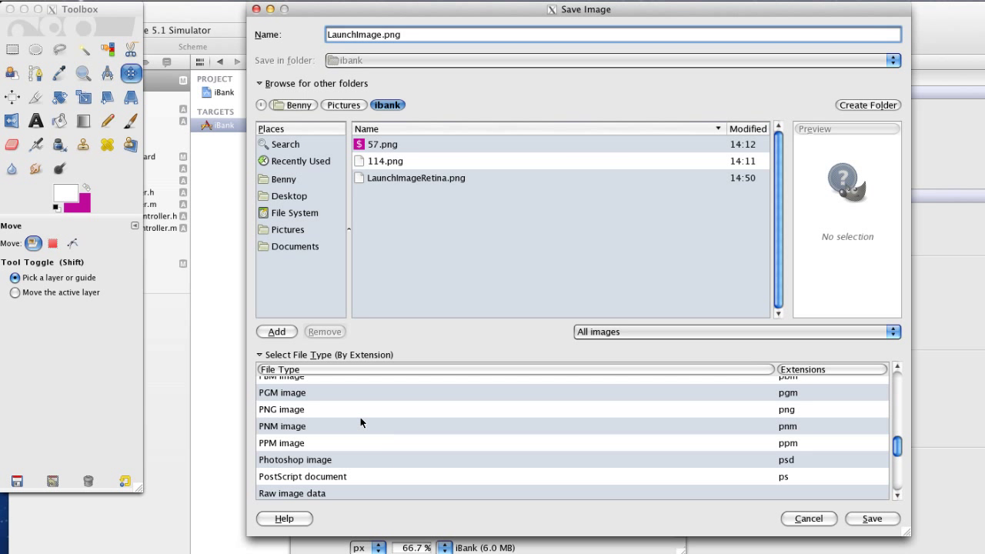
left_click(367, 410)
left_click(869, 518)
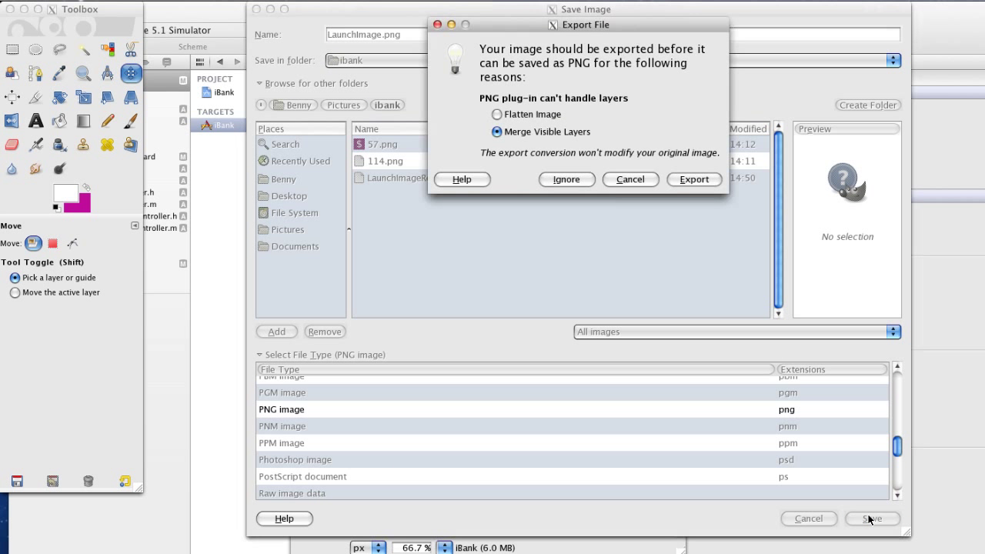
left_click(694, 179)
left_click(663, 243)
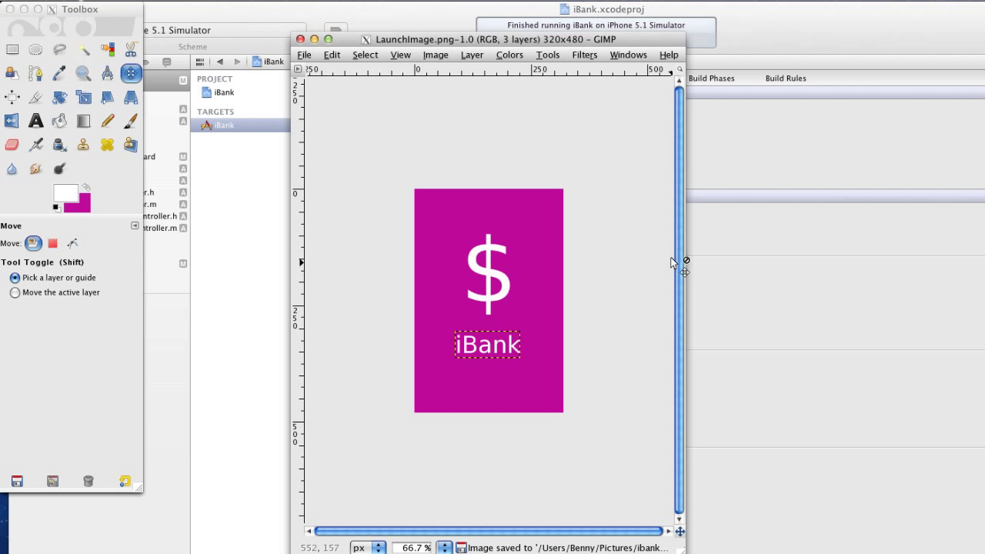
- Close the GIMP image and open the Pictures > ibank folder in Finder
left_click(300, 39)
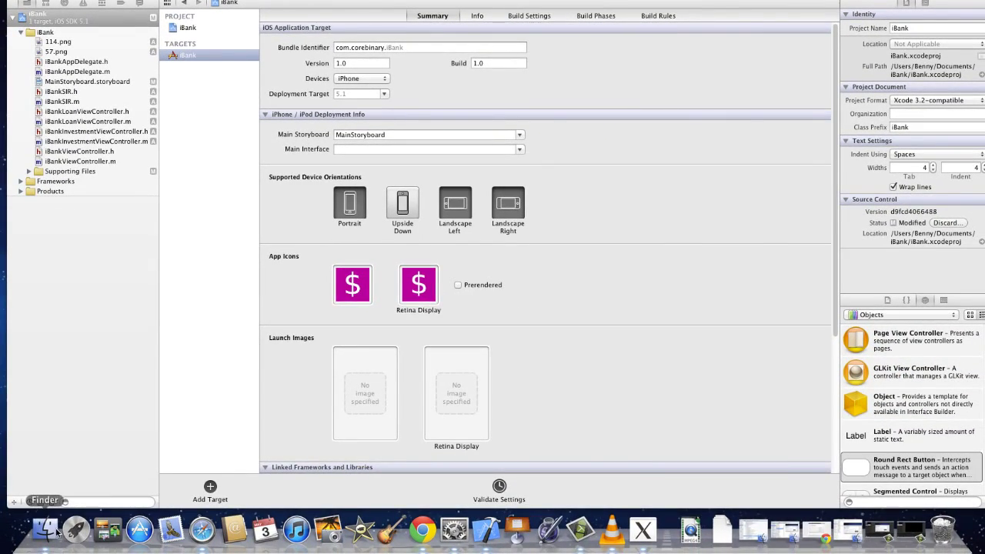
left_click(48, 551)
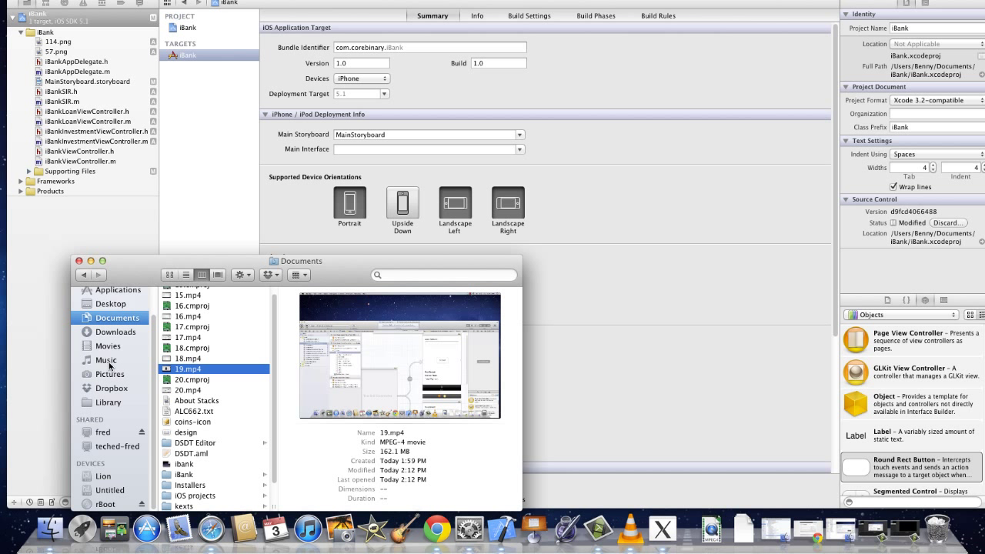
left_click(112, 374)
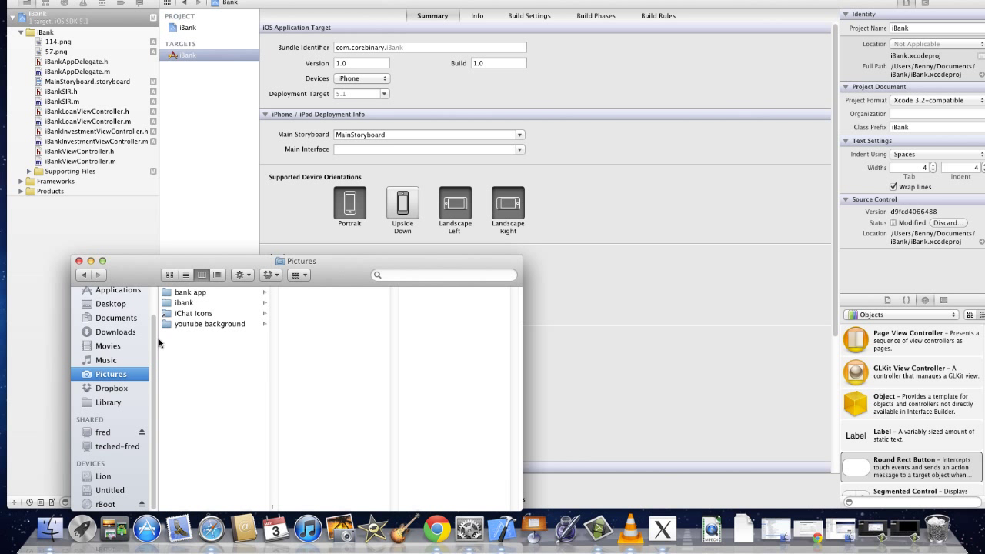
left_click(181, 304)
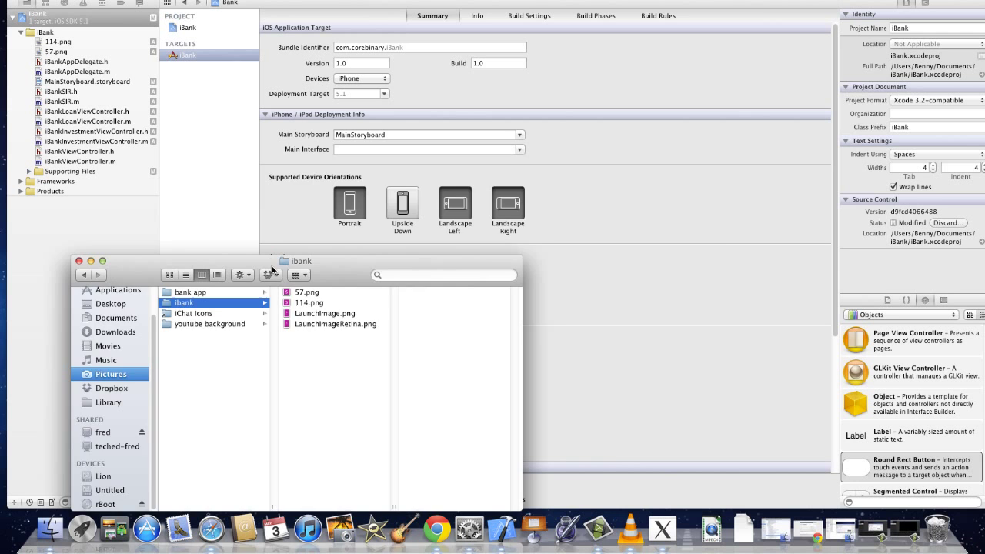
left_click_drag(272, 268, 636, 0)
- Drag LaunchImage.png and LaunchImageRetina.png into the standard and Retina Launch Images wells
left_click(703, 42)
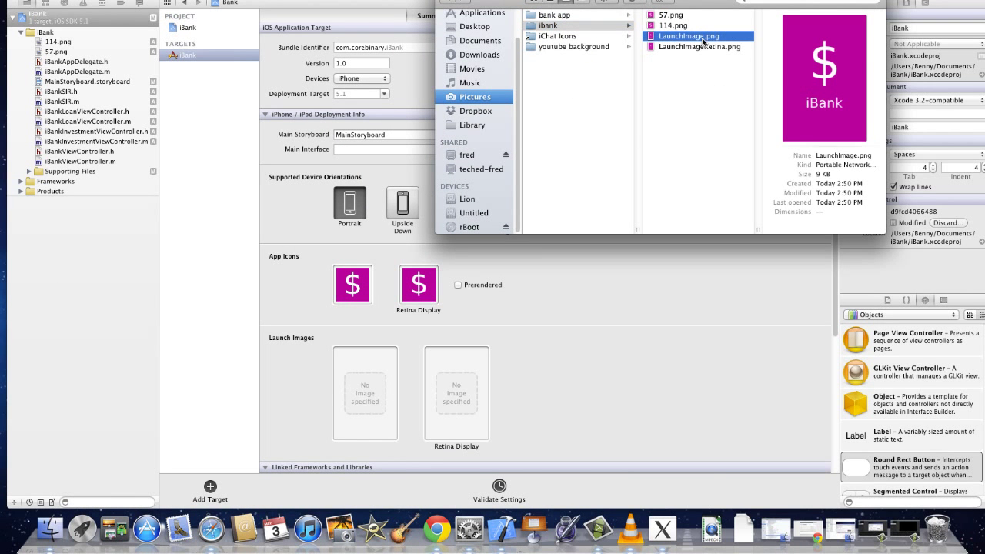
left_click(700, 46)
left_click(701, 41)
left_click_drag(702, 37, 373, 396)
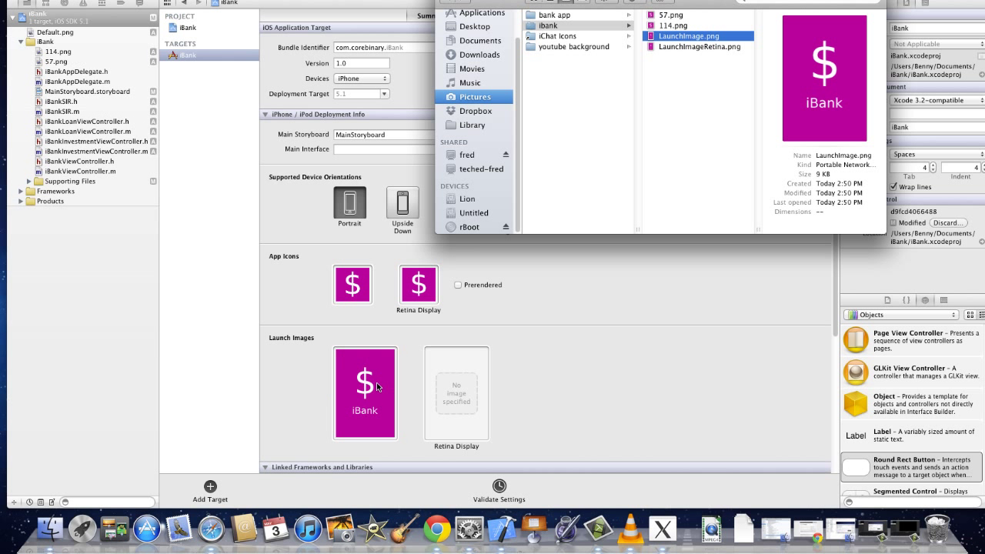
left_click(679, 46)
left_click_drag(680, 47, 456, 398)
left_click(77, 35)
left_click(55, 41)
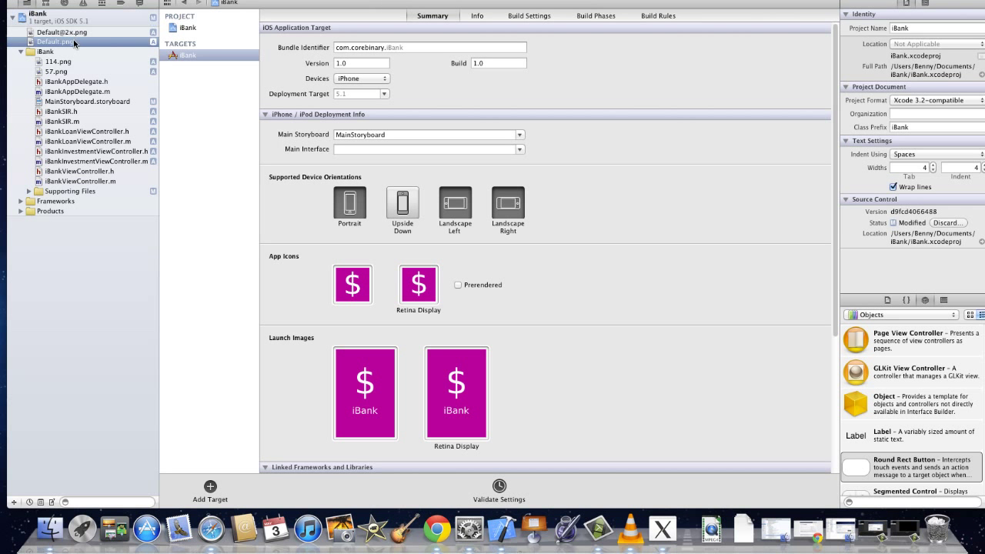
left_click_drag(56, 41, 77, 56)
left_click(77, 33)
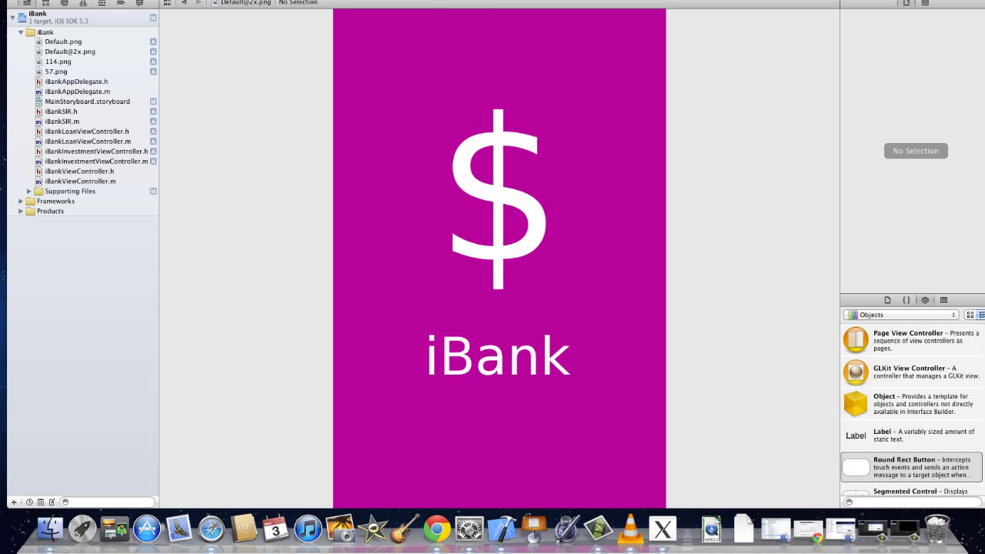
left_click(48, 41)
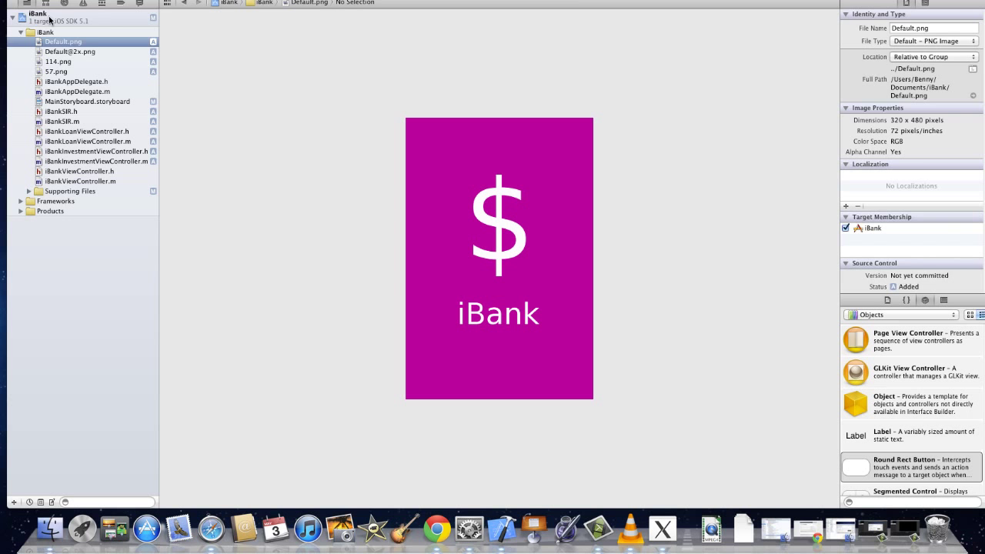
left_click(49, 20)
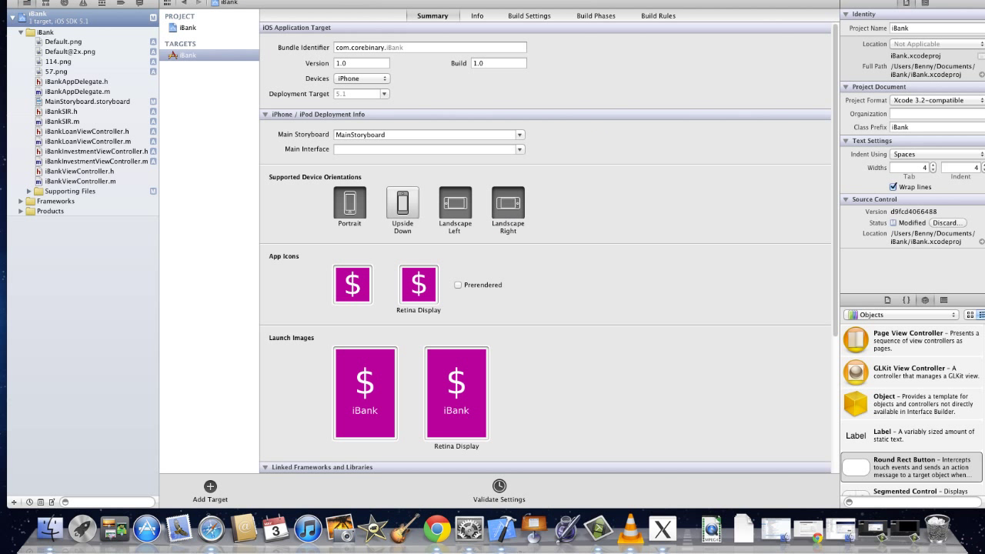
- Build and run iBank in the simulator, then bring up the Hardware device list
key("super+r")
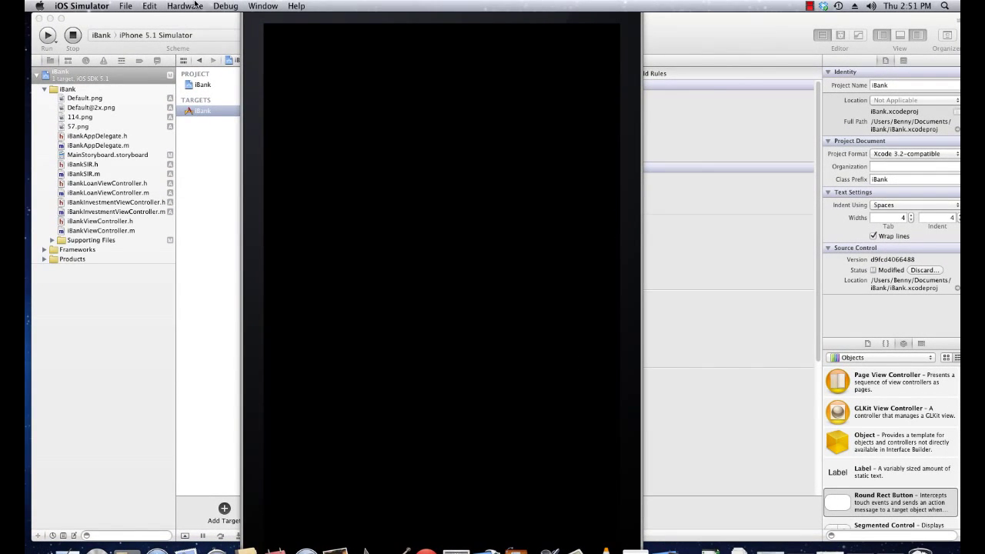
left_click(194, 5)
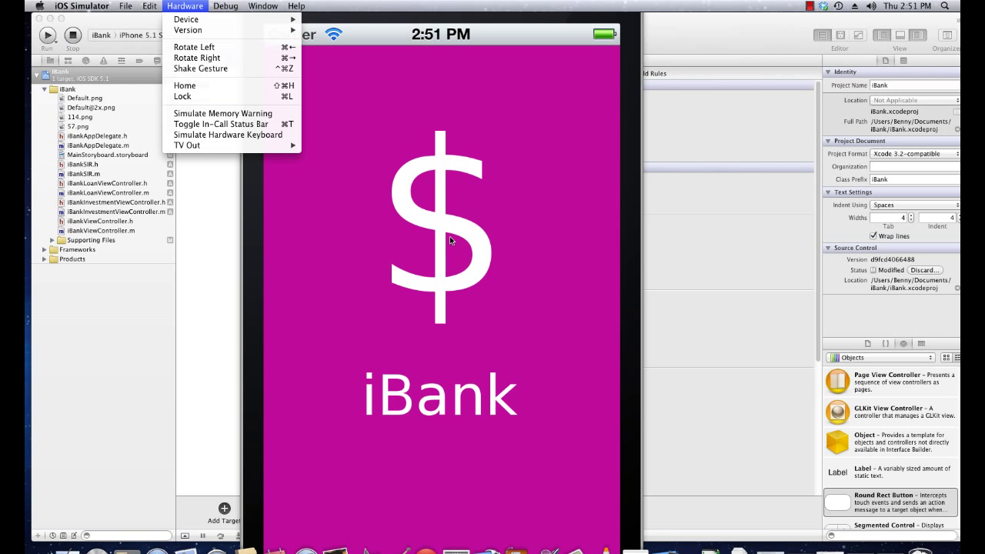
left_click(477, 262)
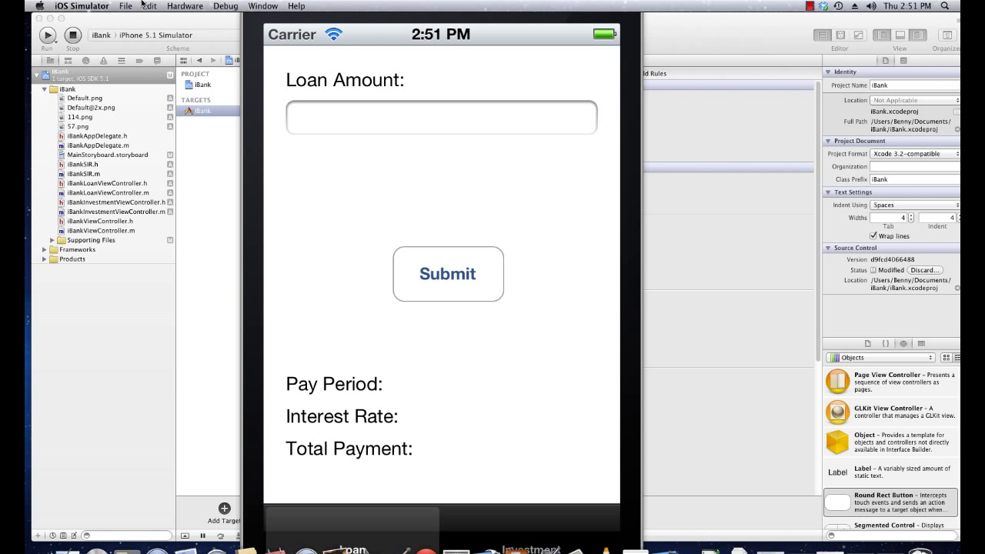
left_click(175, 4)
left_click(176, 5)
left_click(175, 4)
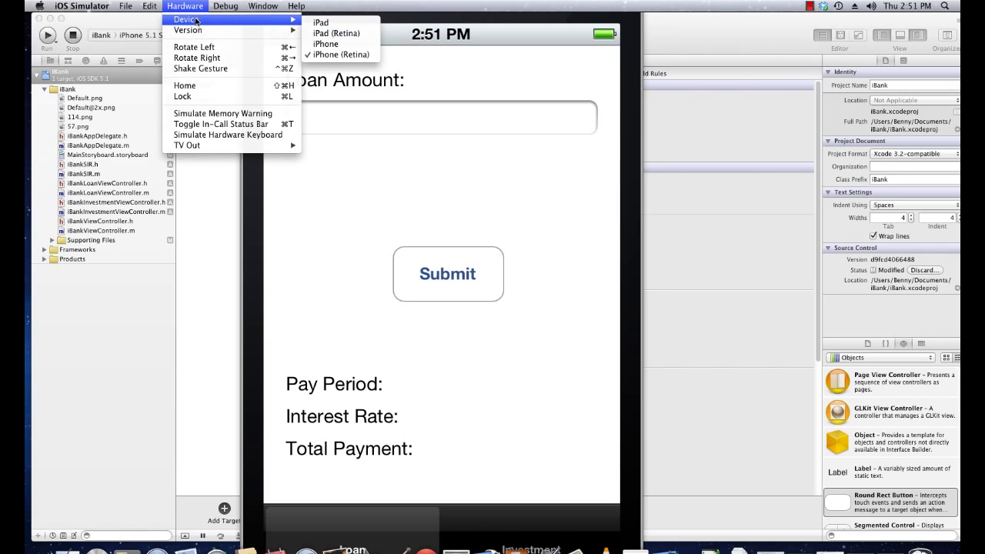
- Switch the simulator to the standard iPhone and swipe to the home page holding iBank
mouse_move(241, 21)
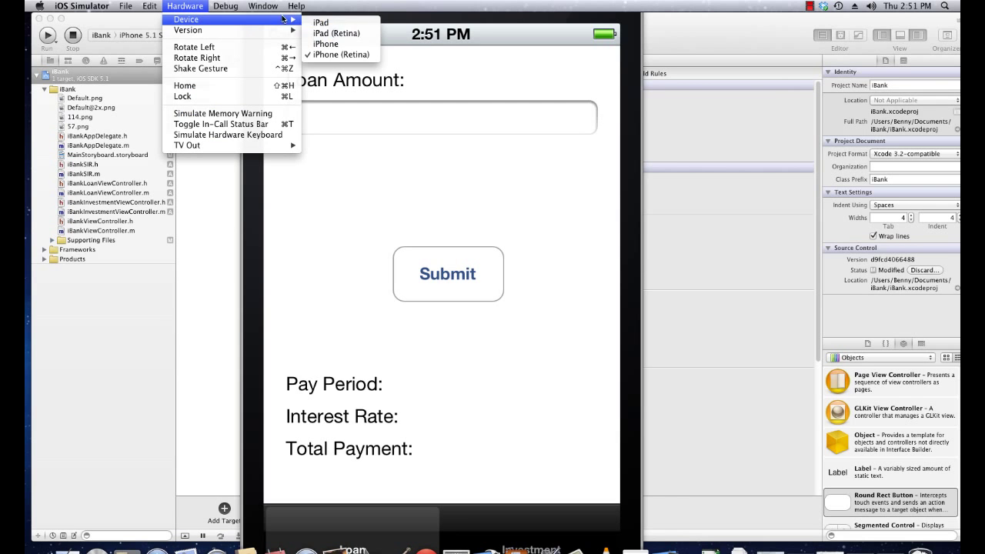
left_click(327, 44)
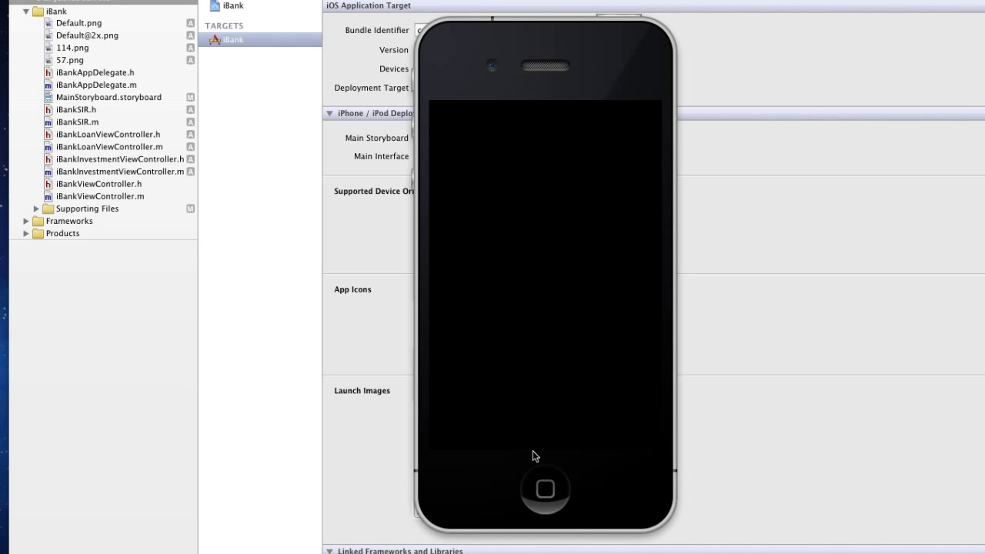
left_click_drag(542, 297, 446, 253)
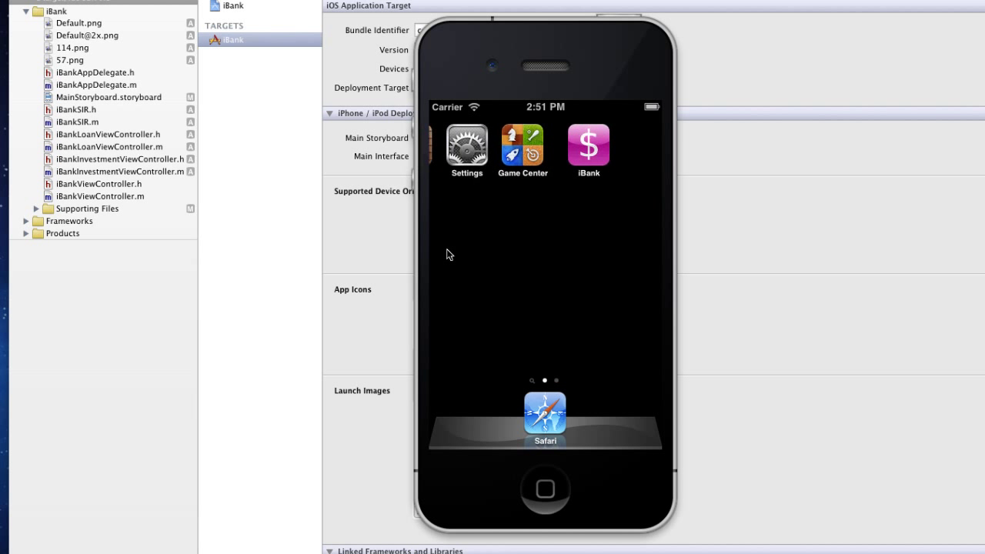
left_click_drag(607, 248, 488, 211)
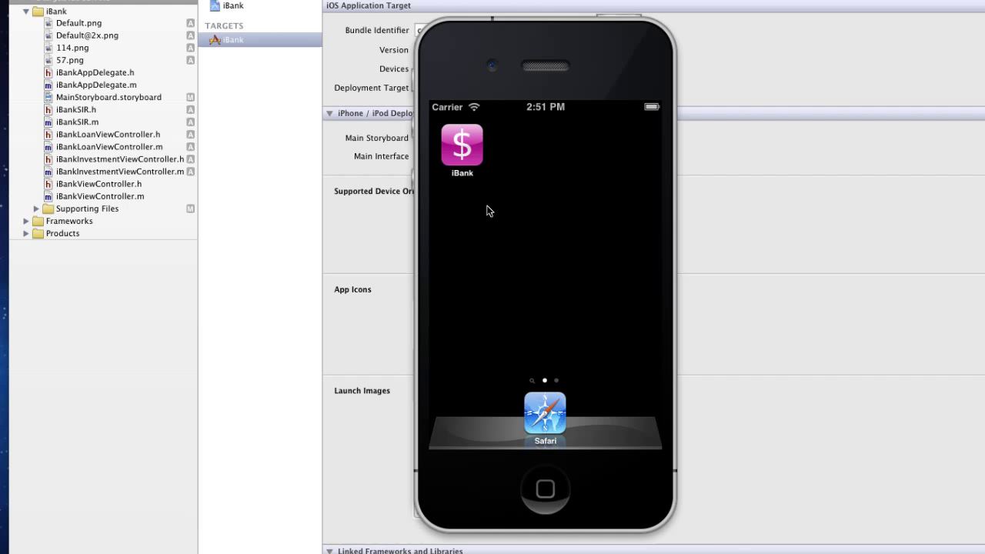
- Launch iBank twice to check its pink launch image, ending on the home screen
left_click(472, 152)
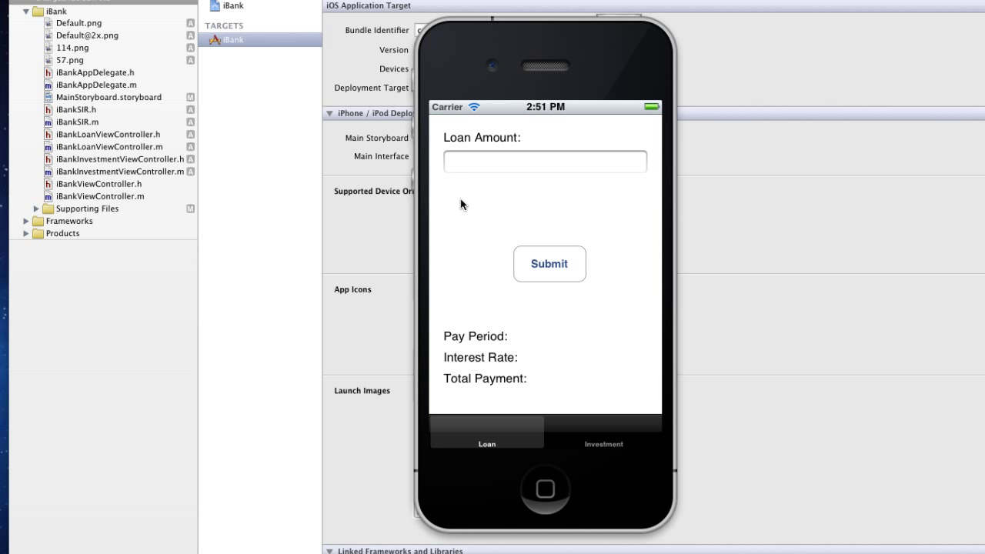
left_click(546, 490)
left_click(465, 167)
left_click(542, 489)
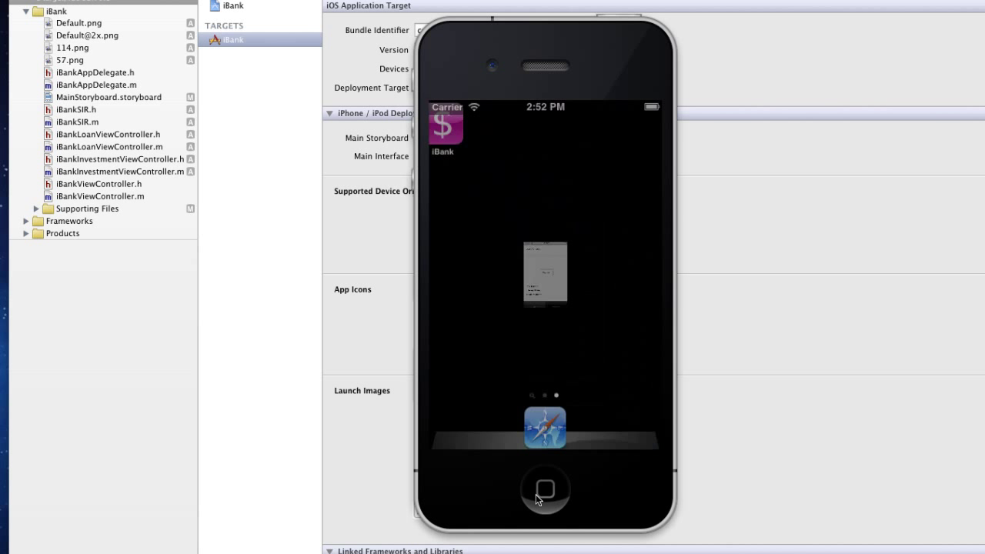